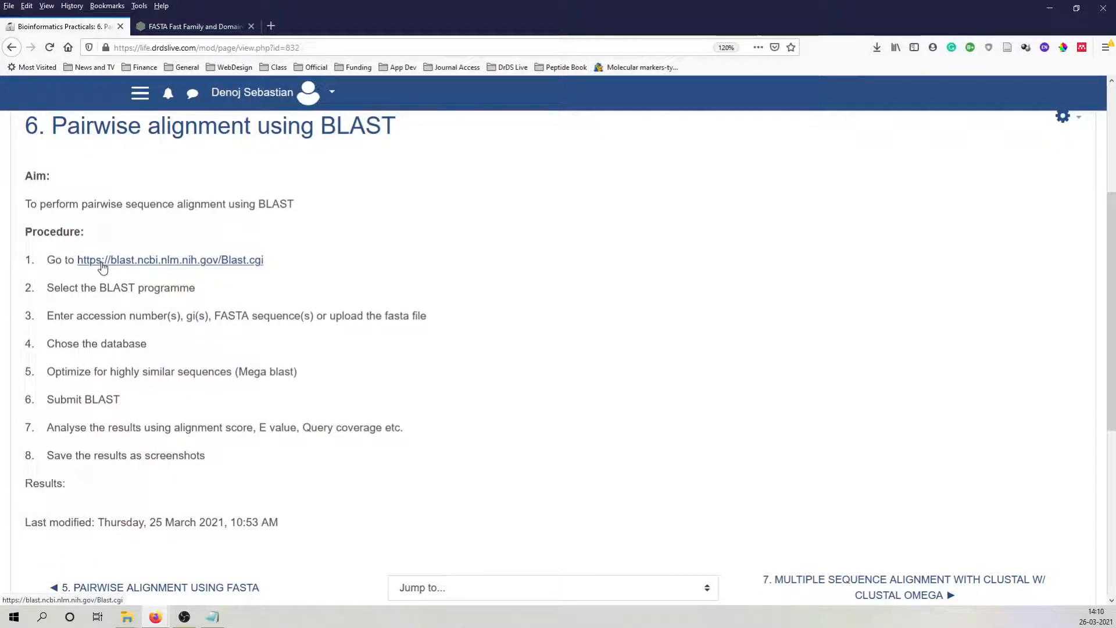
Open the NCBI BLAST link from the procedure in a new tab and switch to that tab
right_click(125, 262)
left_click(152, 269)
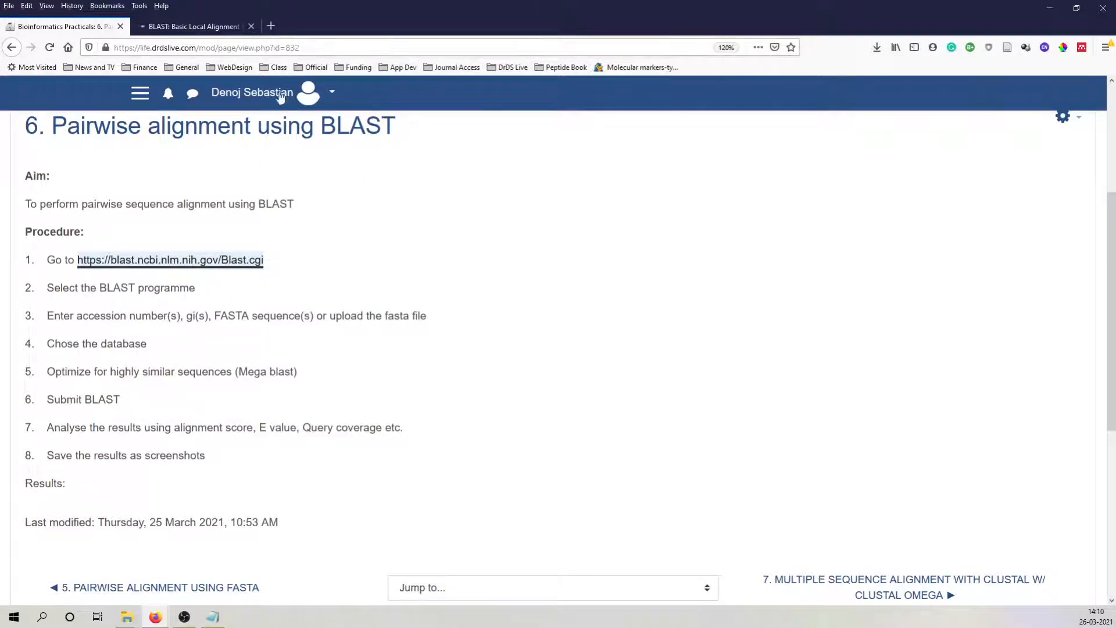
left_click(195, 26)
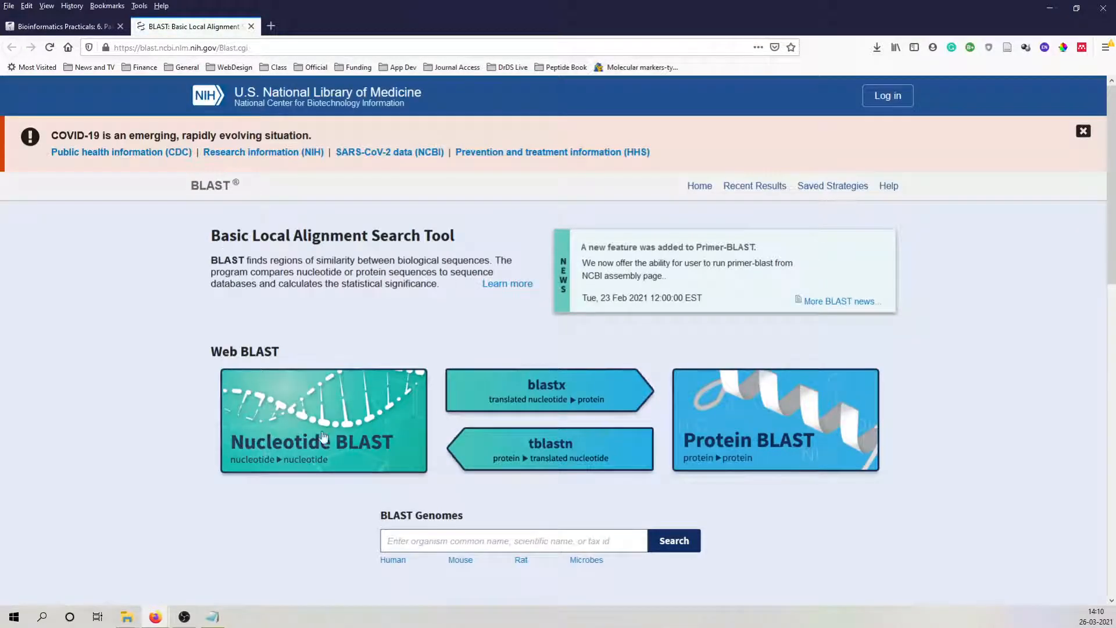
Examine the BLAST home page for the available Web BLAST programs, genome searches and specialized searches
scroll(345, 349, "down", 2)
scroll(344, 349, "down", 2)
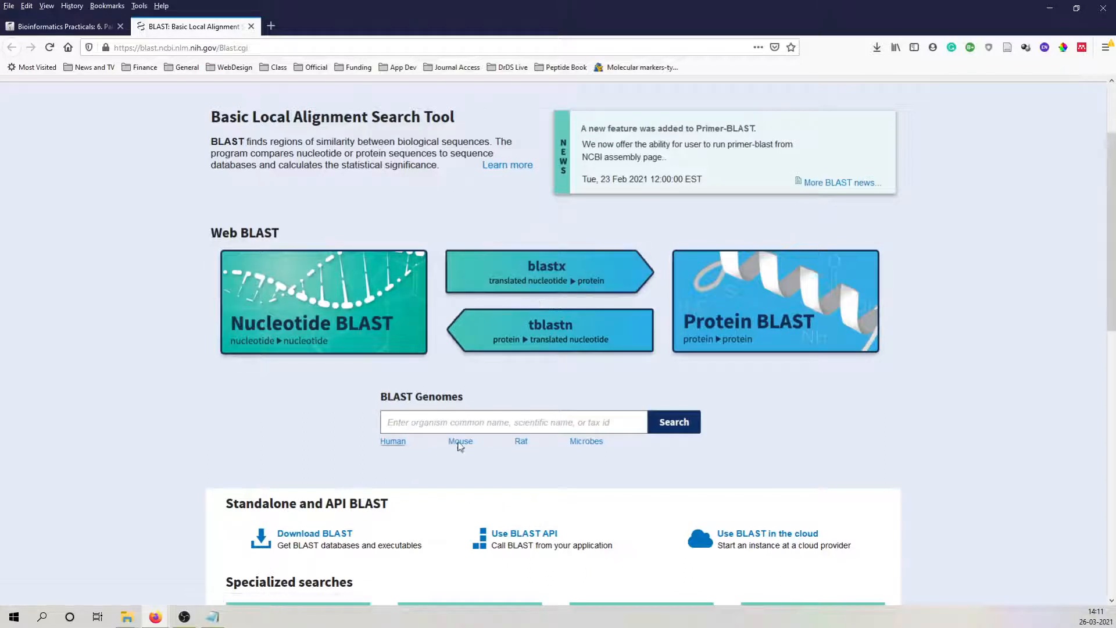
scroll(417, 213, "down", 1)
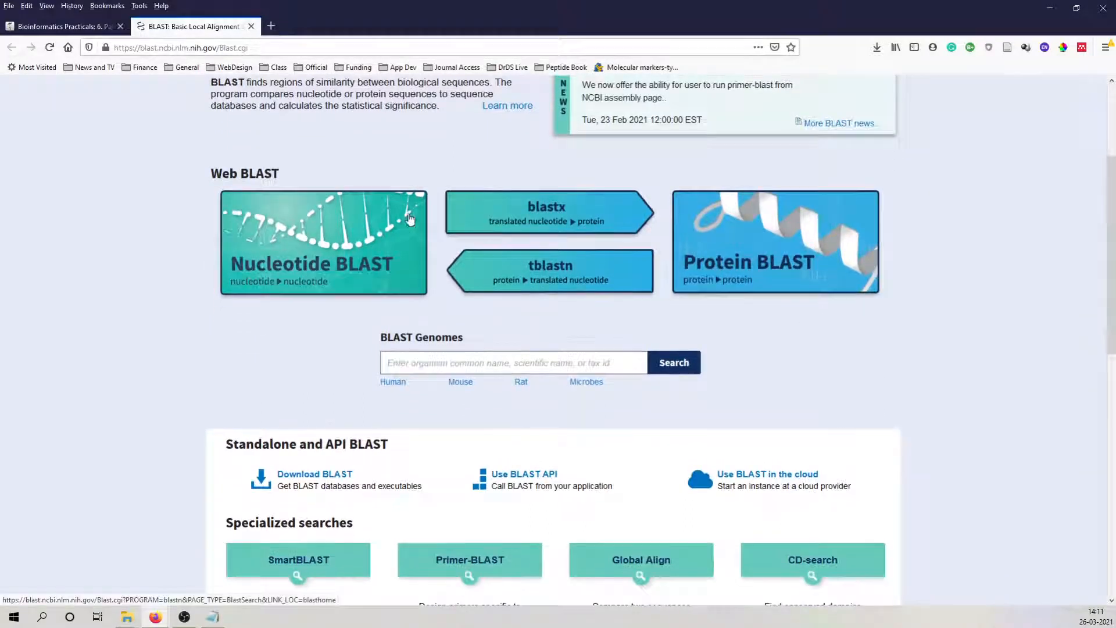
scroll(439, 109, "down", 1)
scroll(286, 252, "up", 4)
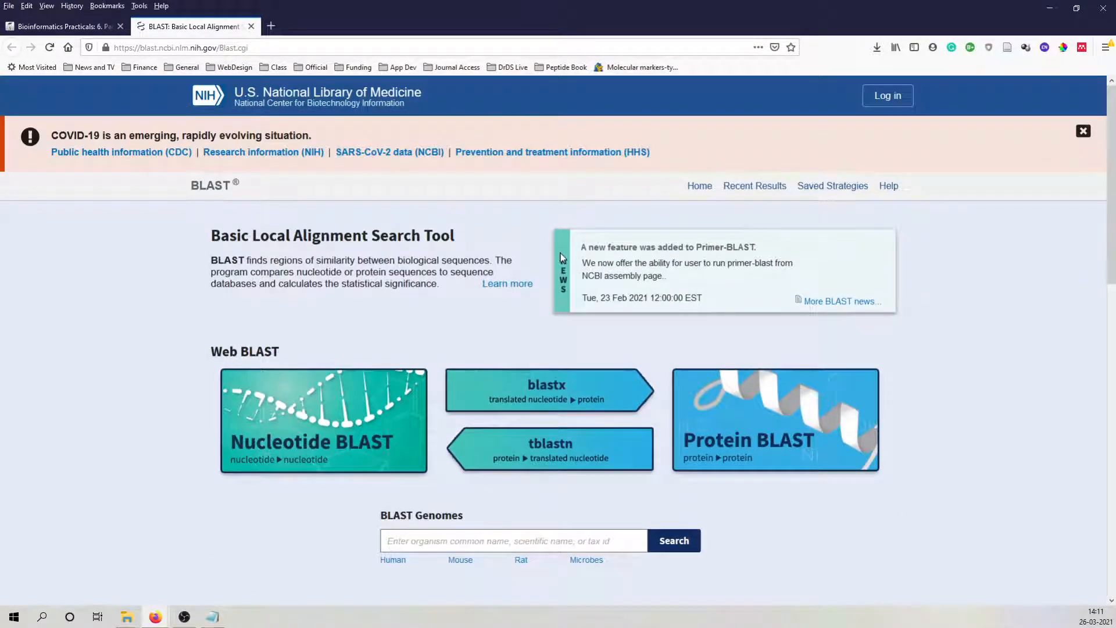
scroll(735, 305, "down", 1)
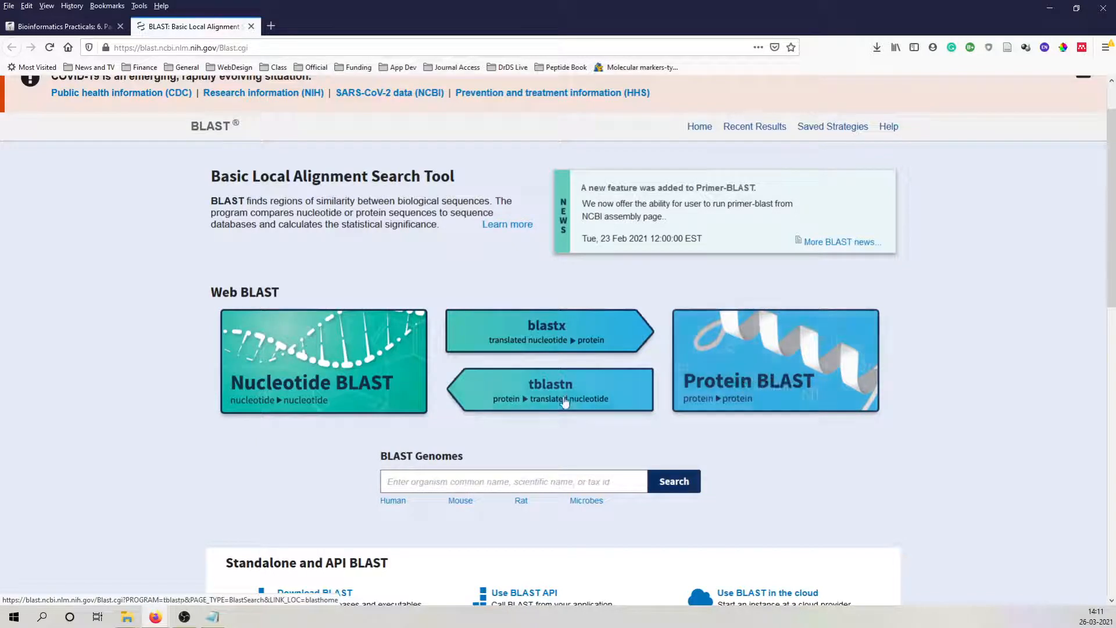
Open the downloaded P53170.fasta file in Notepad and copy the amino acid sequence without its header line
left_click(874, 48)
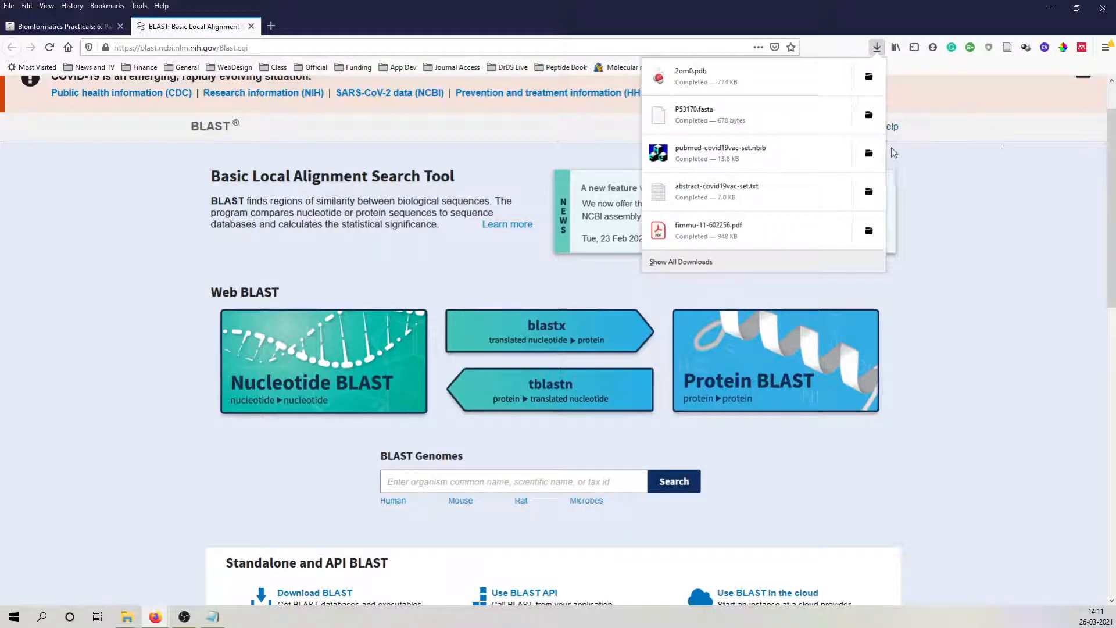
left_click(697, 115)
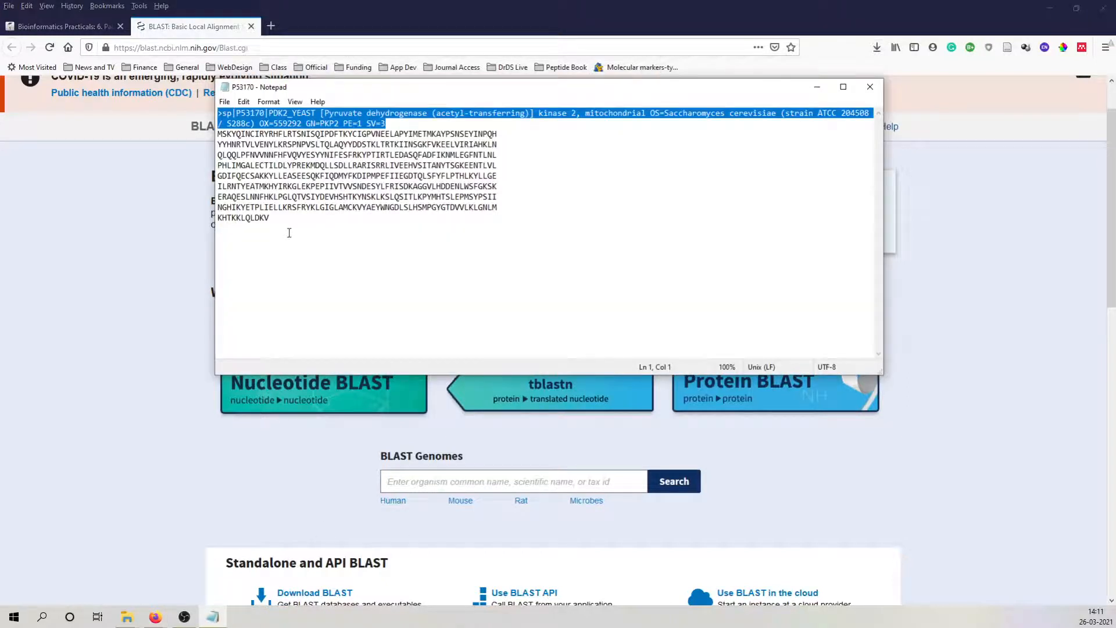
left_click(289, 232)
left_click_drag(271, 218, 214, 138)
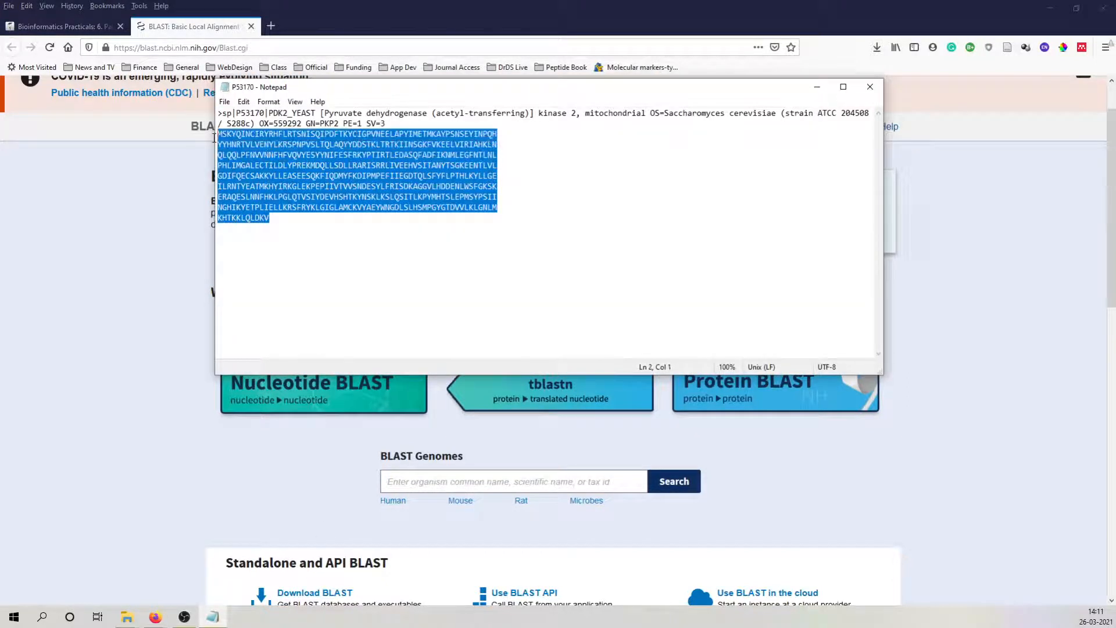
right_click(302, 141)
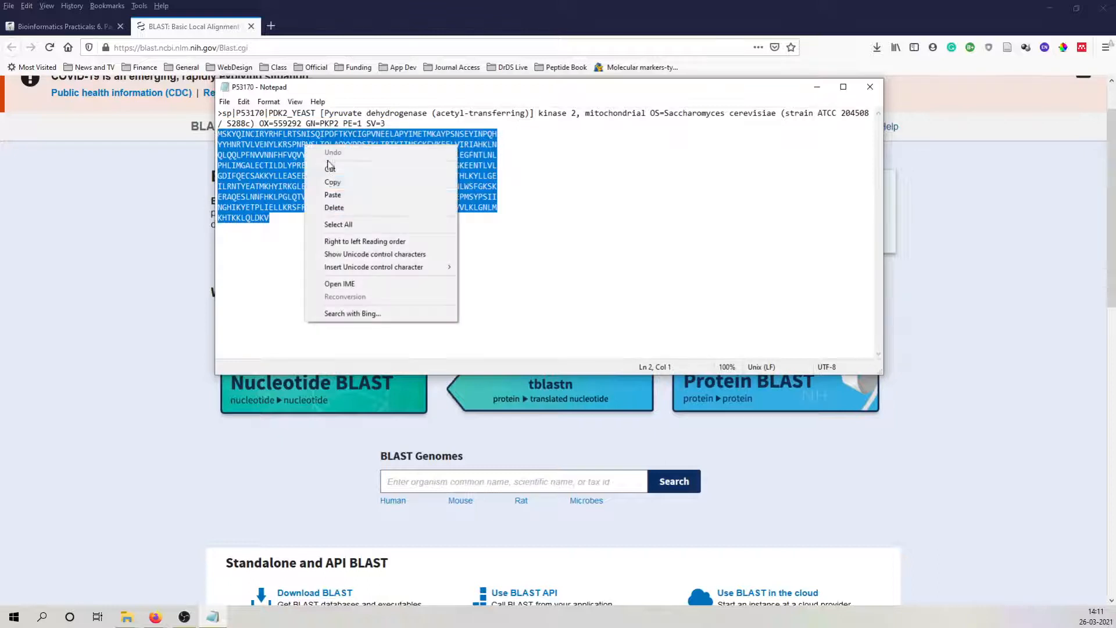
left_click(332, 182)
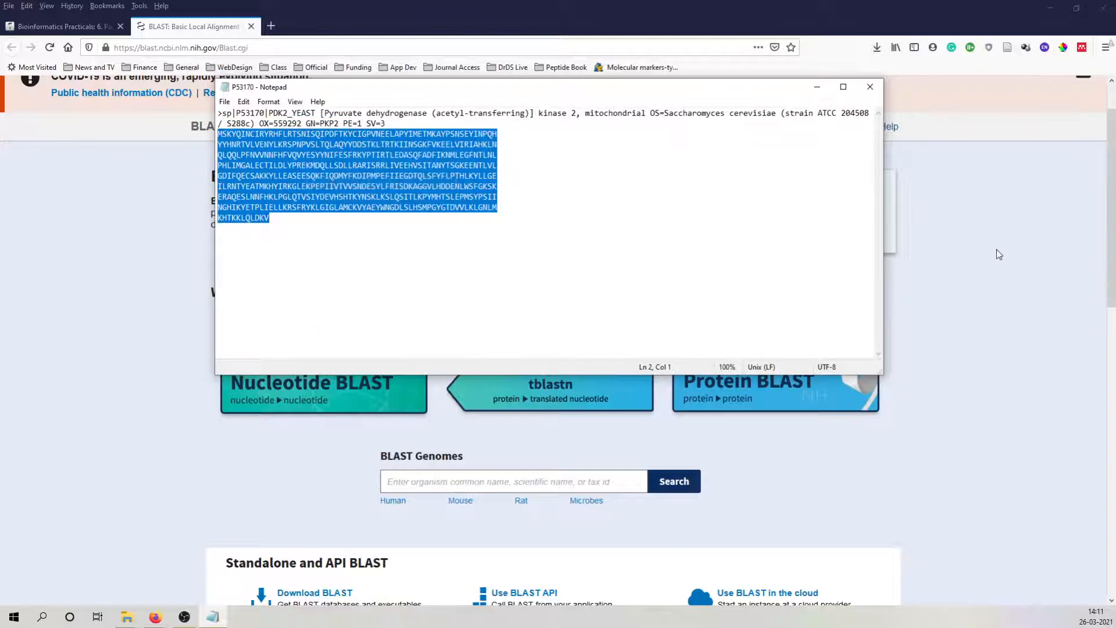
Return to the browser, open the Protein BLAST search form and place the cursor in its query sequence field
left_click(998, 254)
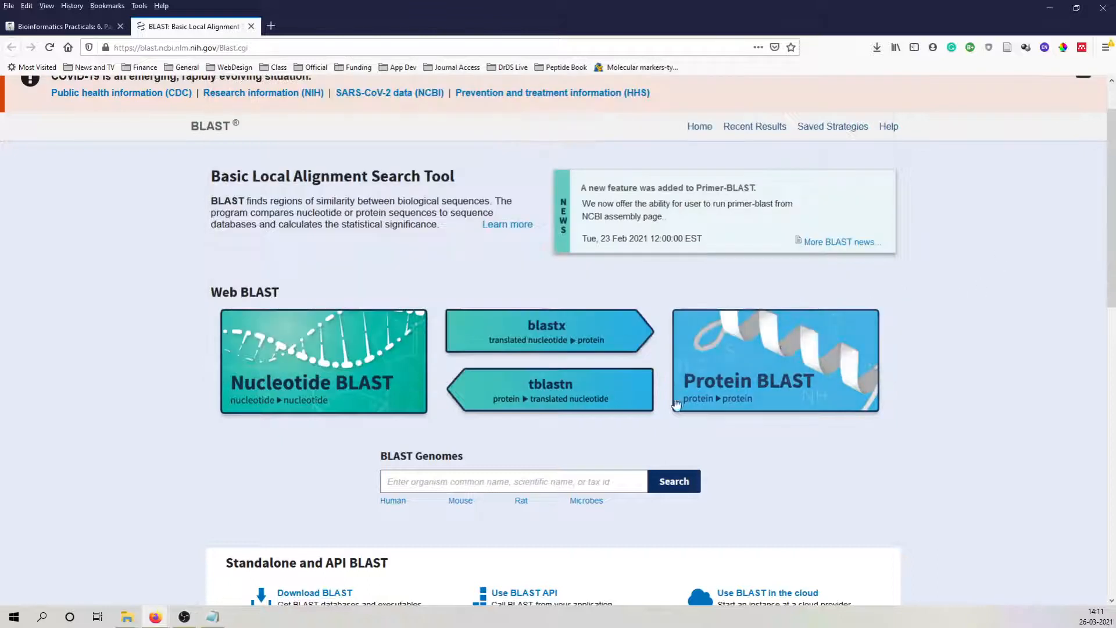
left_click(760, 364)
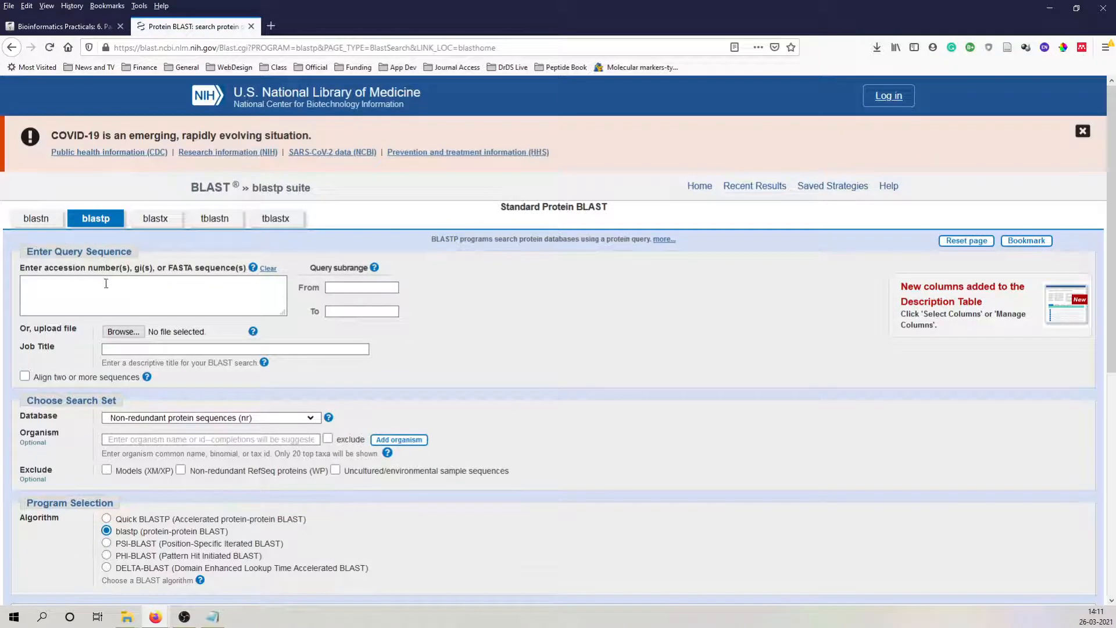
left_click(107, 283)
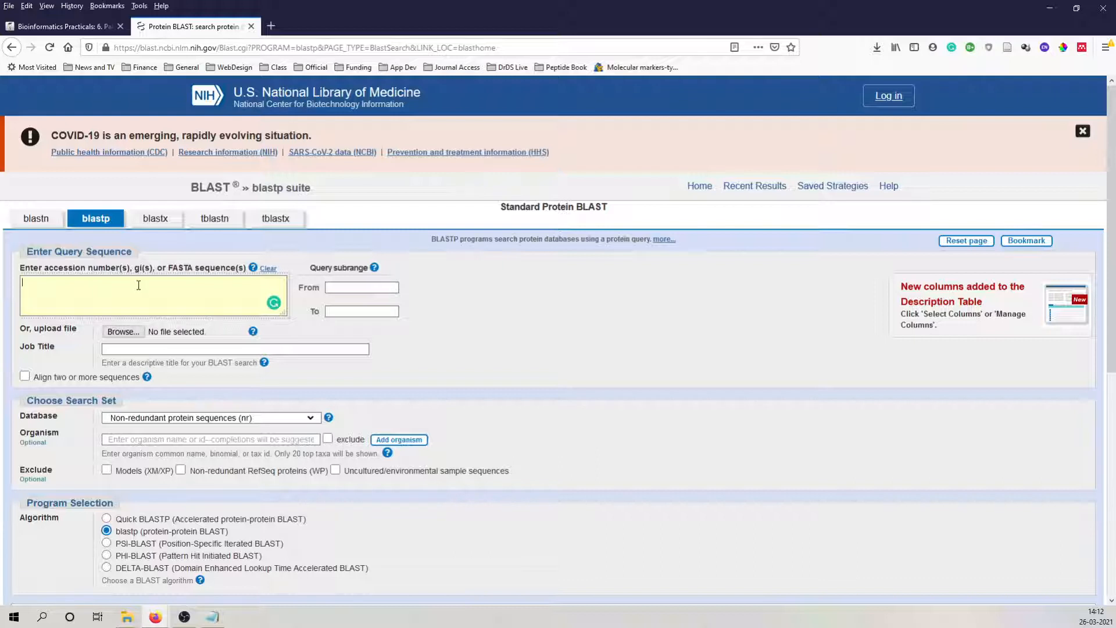
Check the accession number in the P53170 Notepad file and paste its amino acid sequence as the BLAST query
left_click(212, 616)
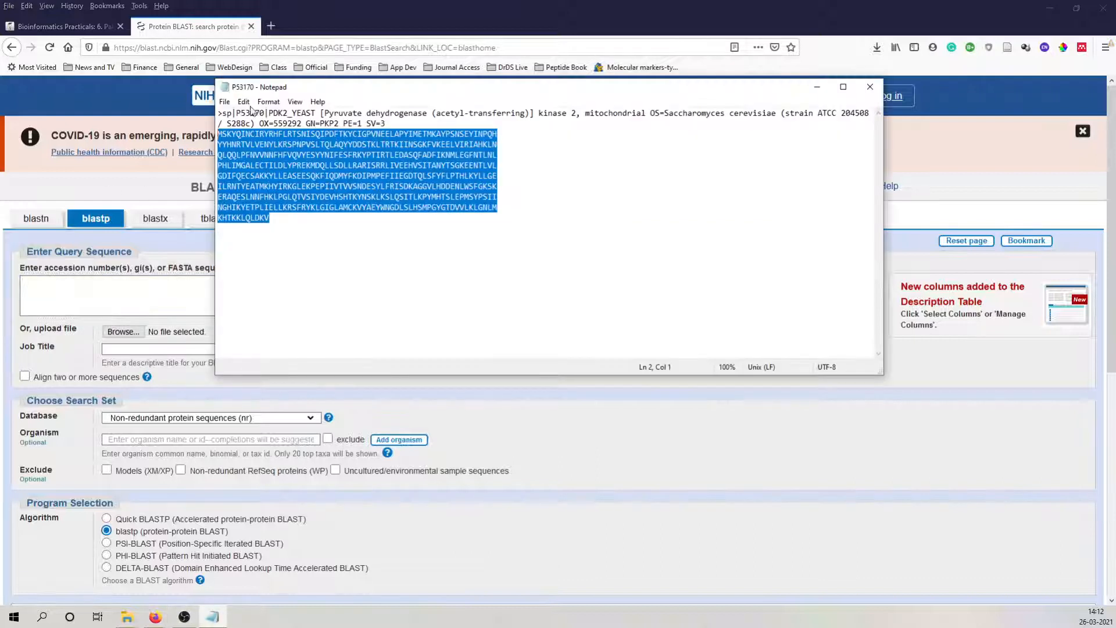
left_click_drag(266, 113, 237, 114)
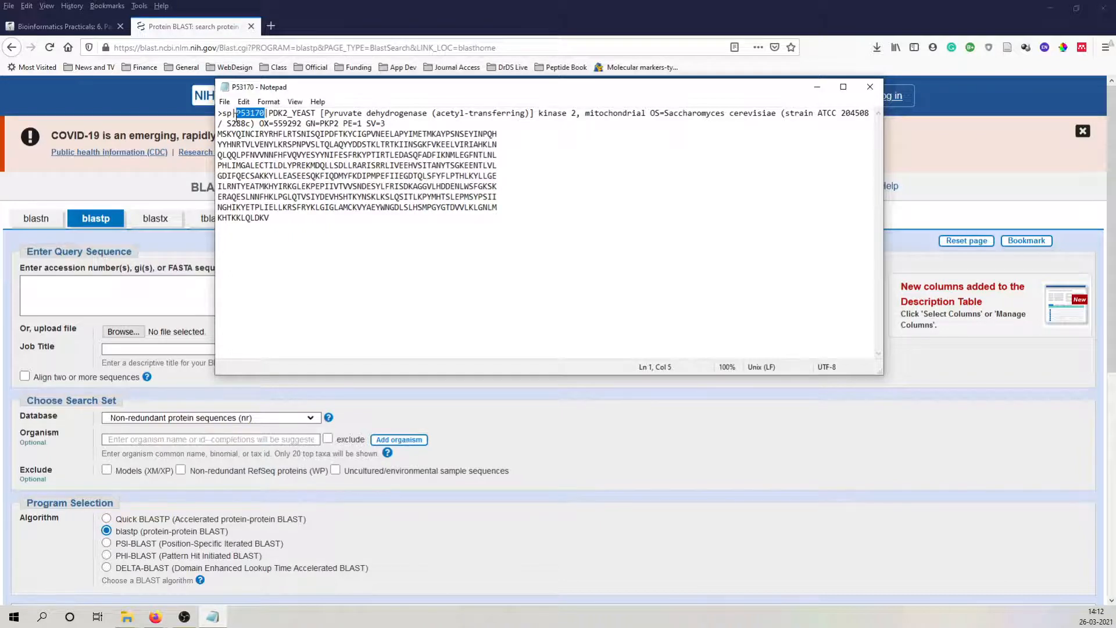
left_click_drag(271, 216, 204, 137)
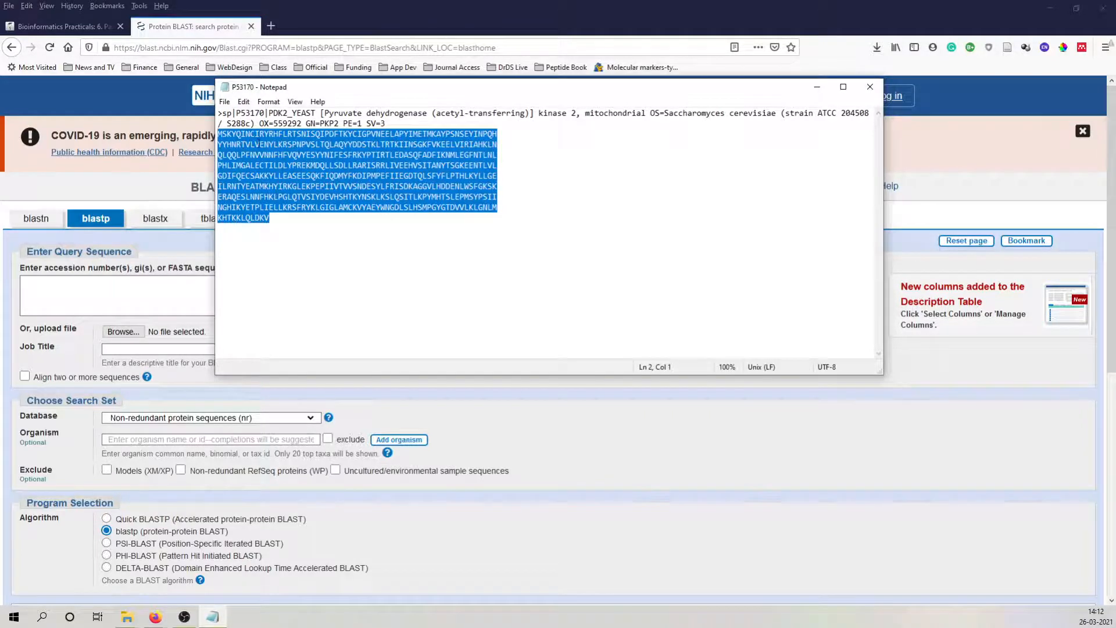
left_click(82, 291)
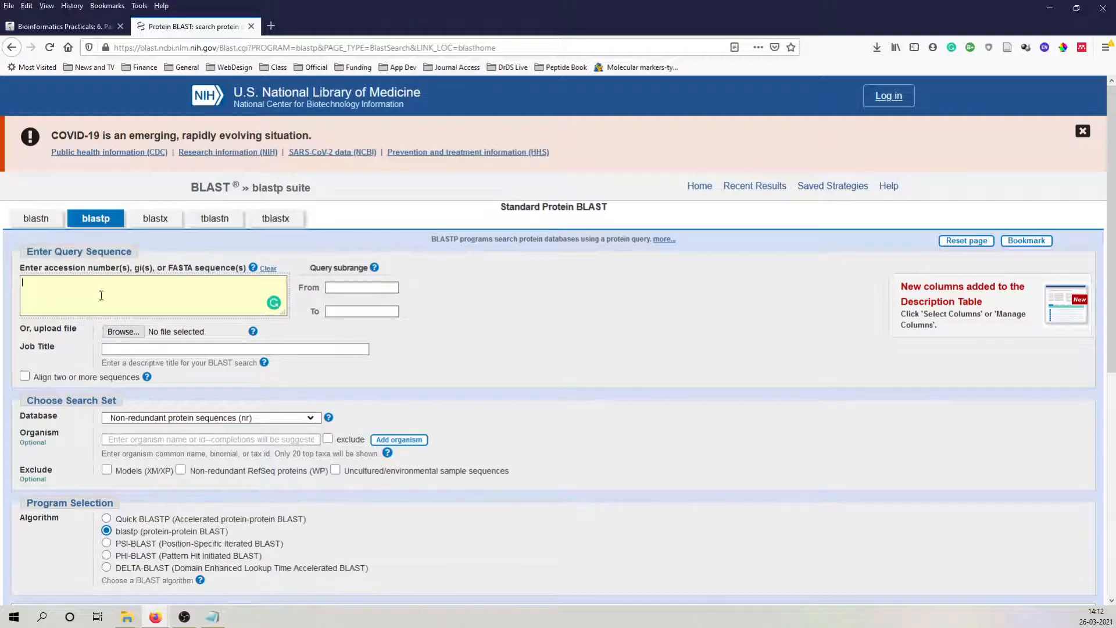
key("ctrl+v")
scroll(130, 308, "up", 5)
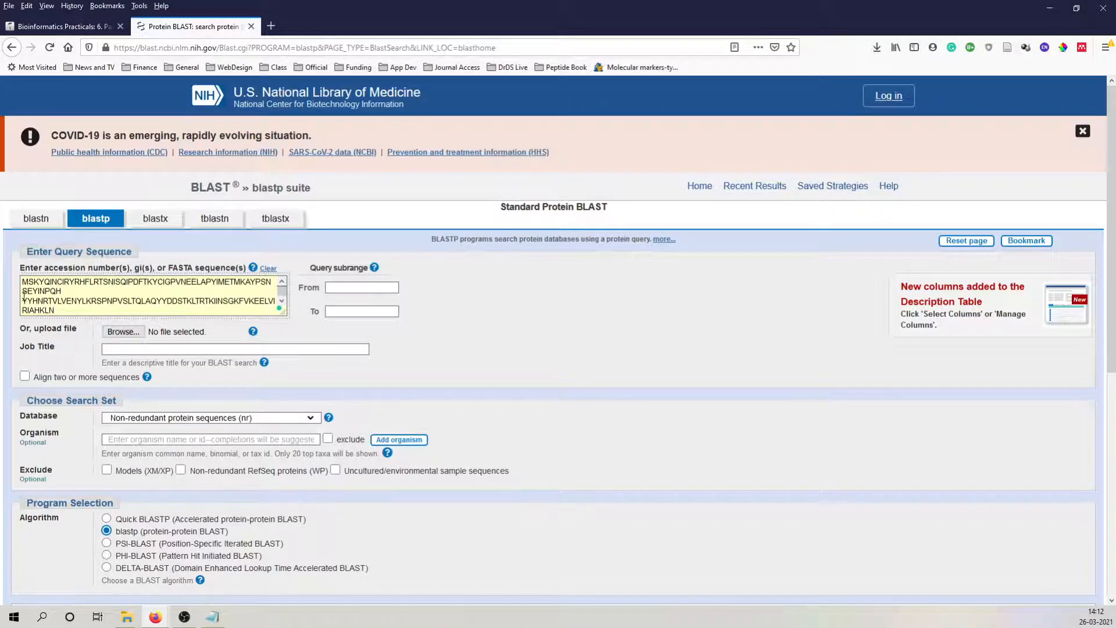
Enter "Test Blast" as the job title of the protein search
left_click(212, 616)
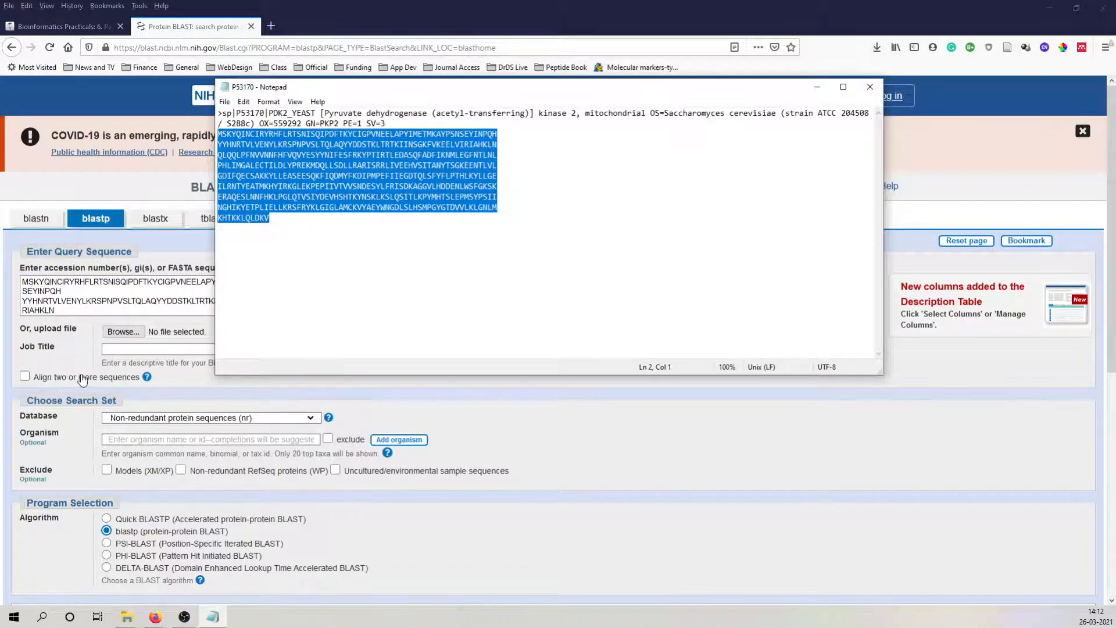
left_click(549, 437)
left_click(127, 349)
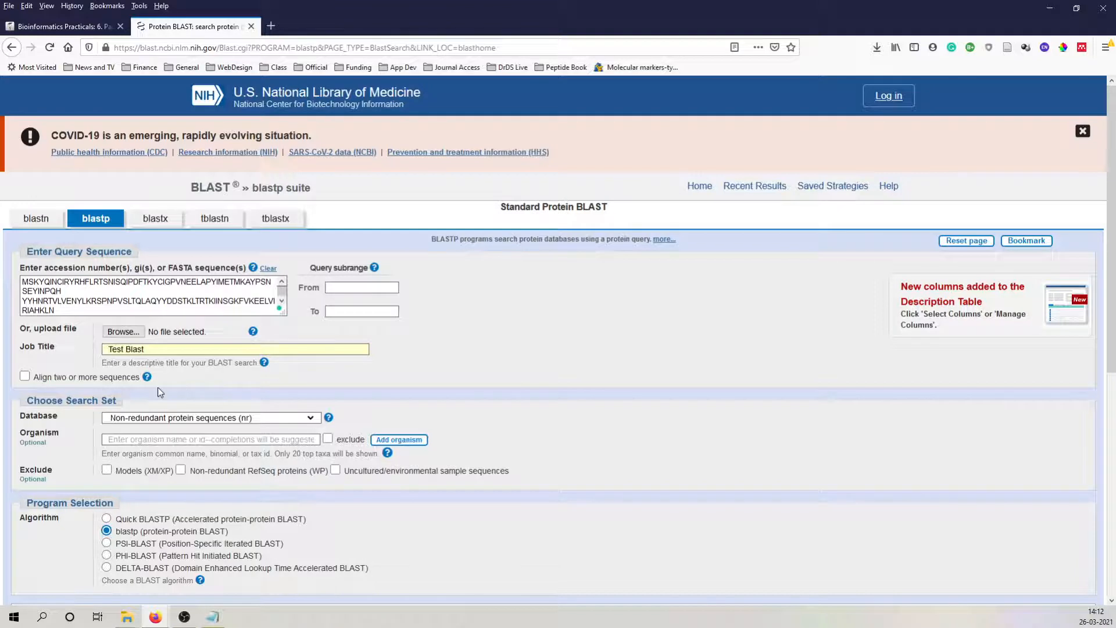
Choose Non-redundant protein sequences (nr) as the database to search
scroll(282, 369, "down", 1)
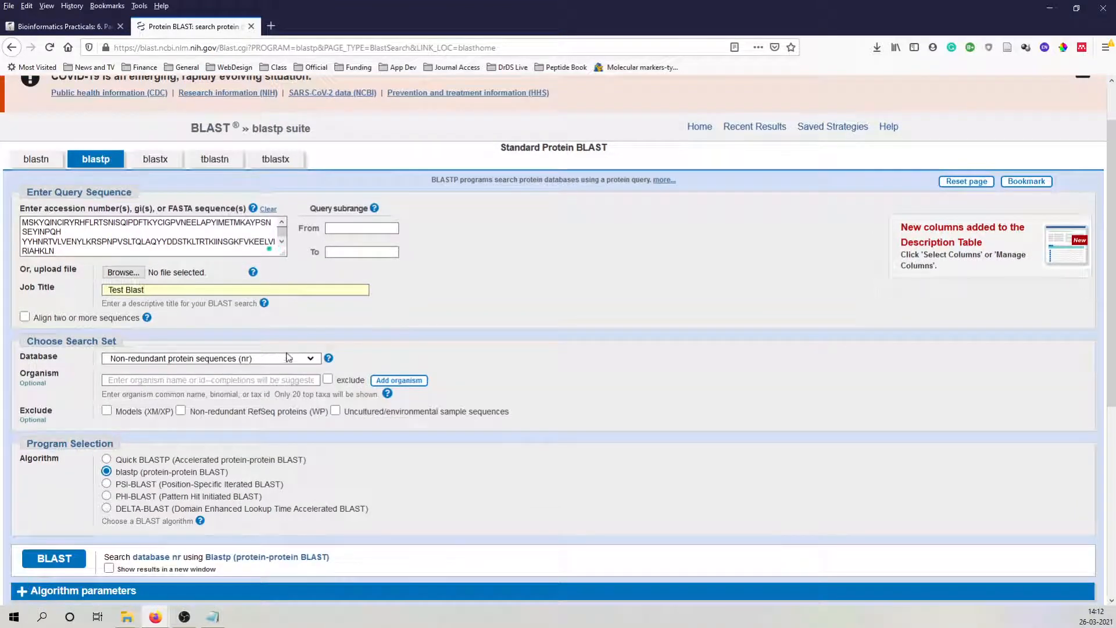
left_click(311, 359)
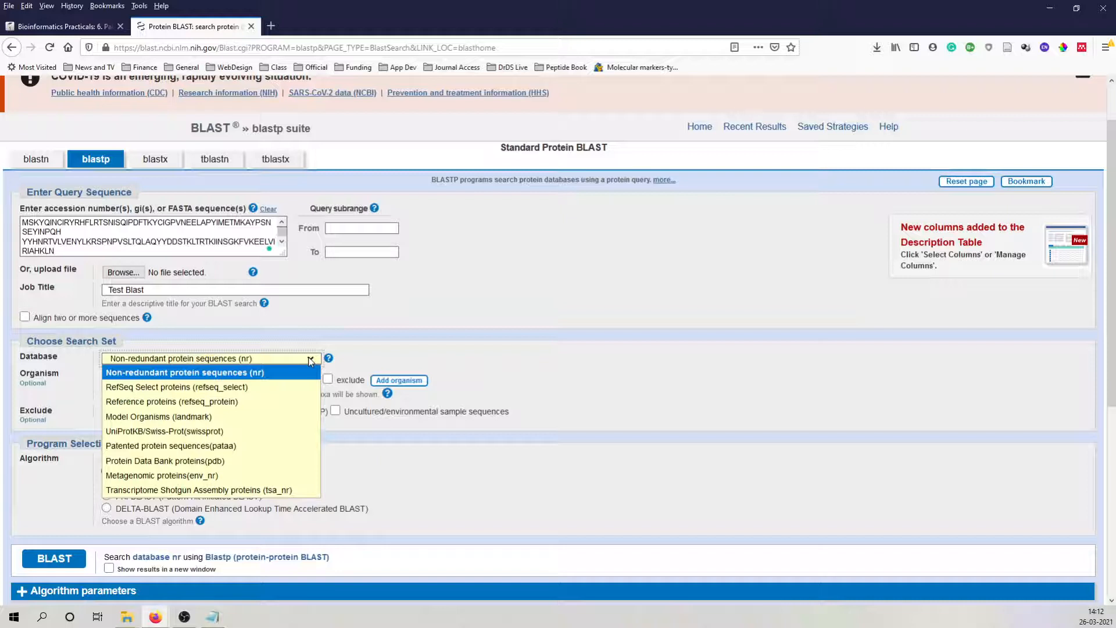
left_click(241, 376)
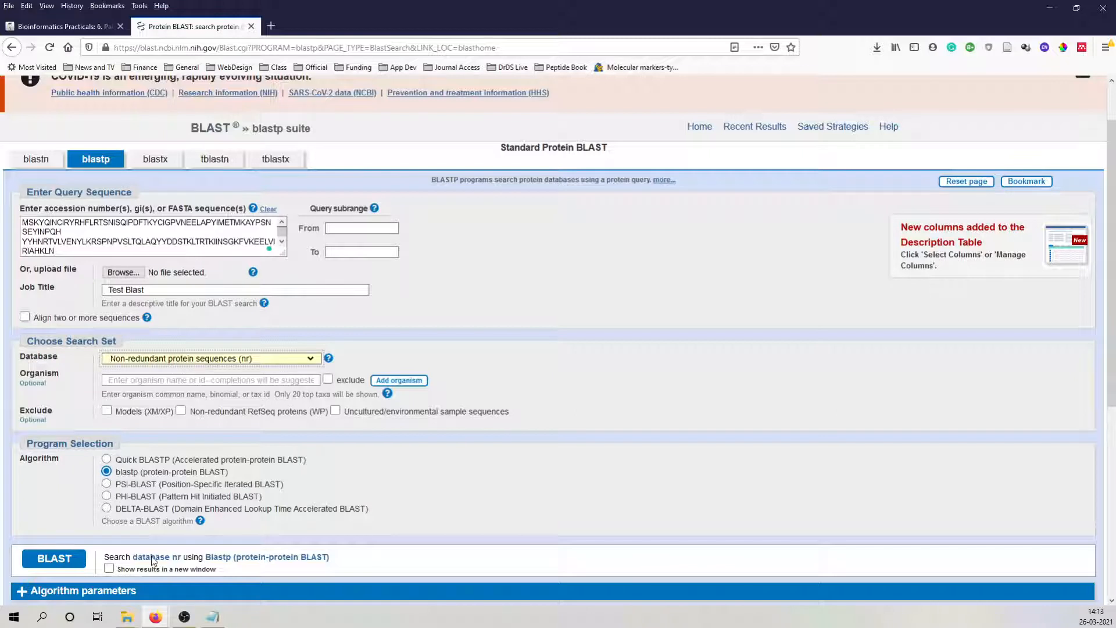
Submit the BLAST search of the nr database with the blastp (protein-protein BLAST) algorithm
scroll(128, 420, "down", 1)
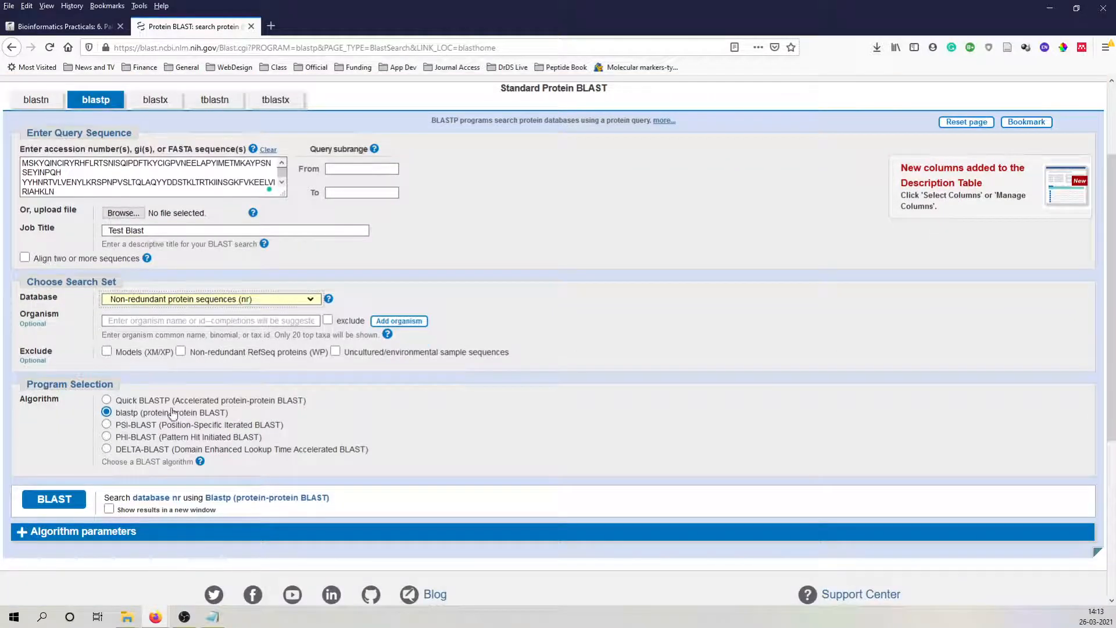
scroll(117, 442, "down", 1)
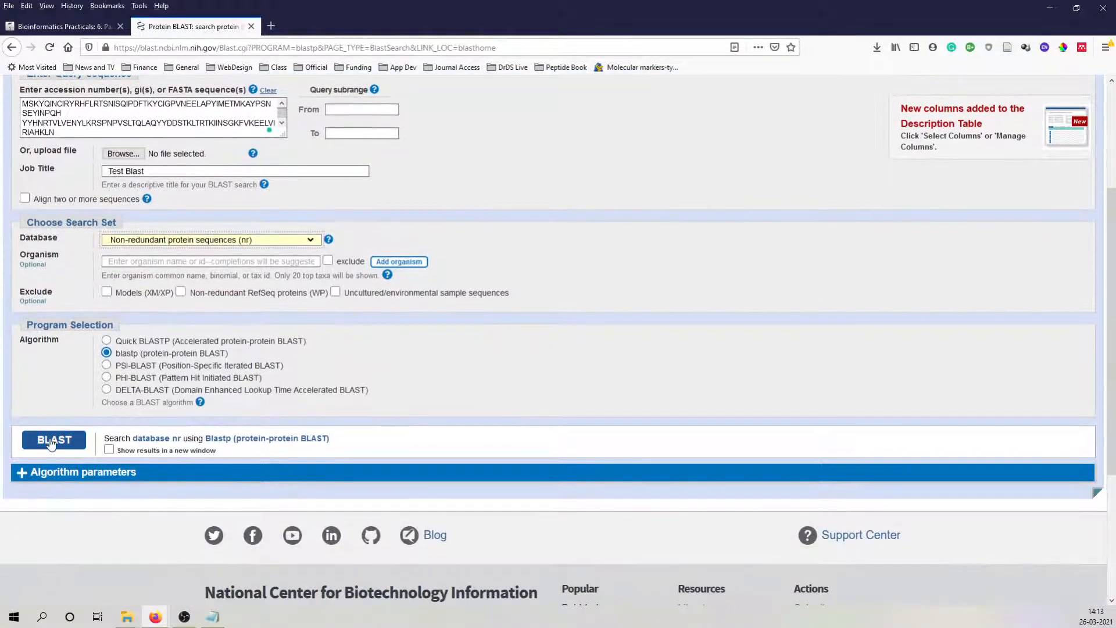
left_click(49, 440)
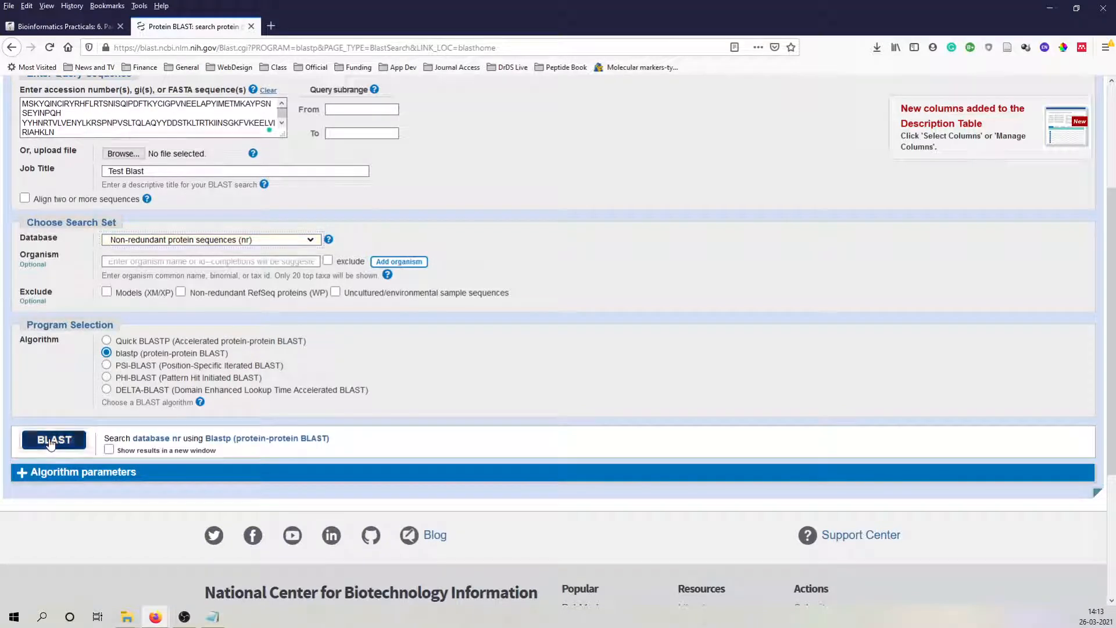
scroll(296, 430, "down", 1)
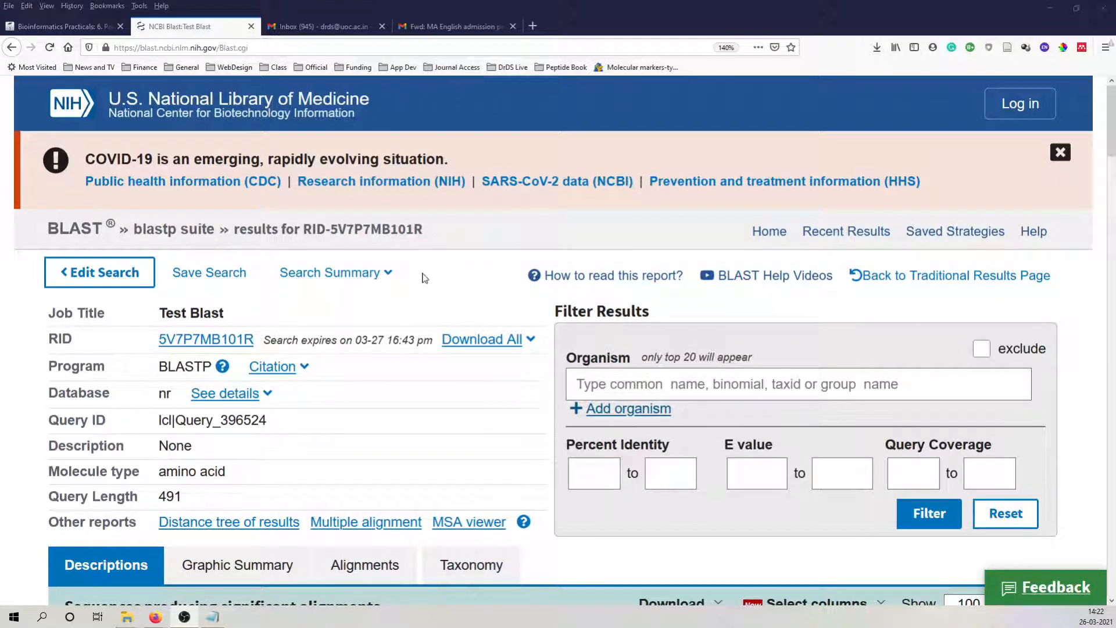
Examine the job summary of the results, relating the query length to the sequence in the P53170 Notepad file
scroll(415, 282, "down", 2)
scroll(414, 282, "down", 3)
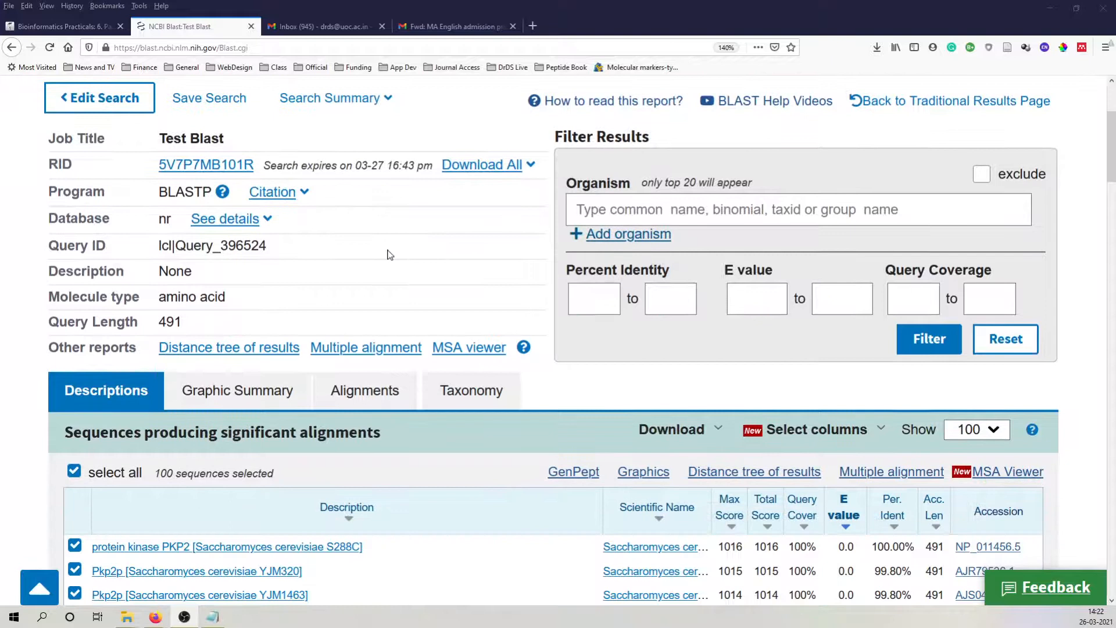
scroll(389, 254, "up", 3)
scroll(390, 254, "up", 1)
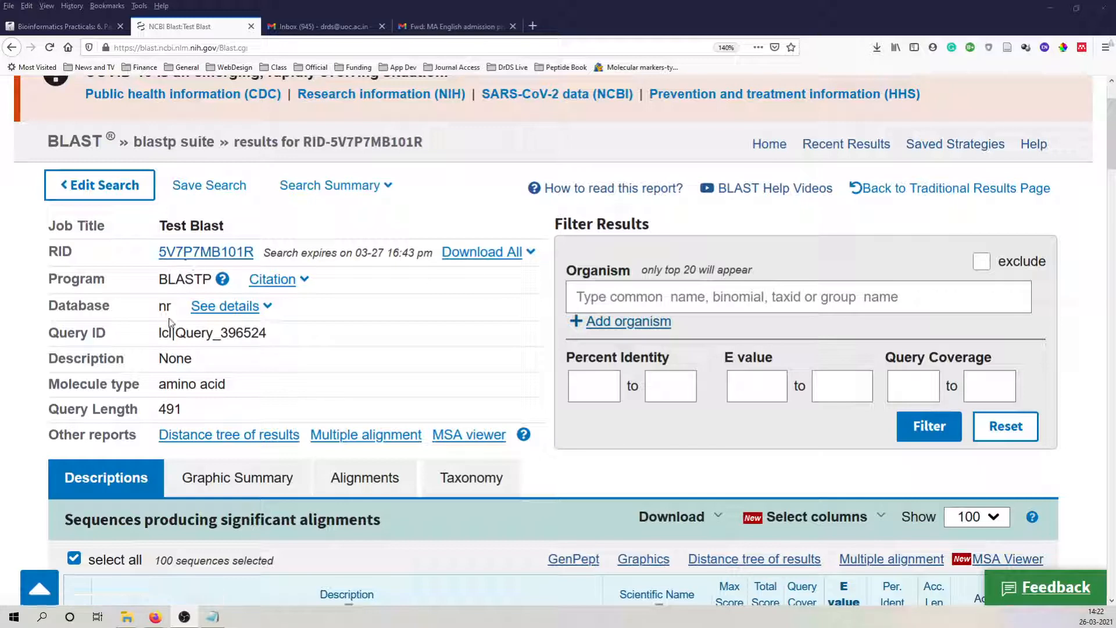
scroll(207, 363, "down", 3)
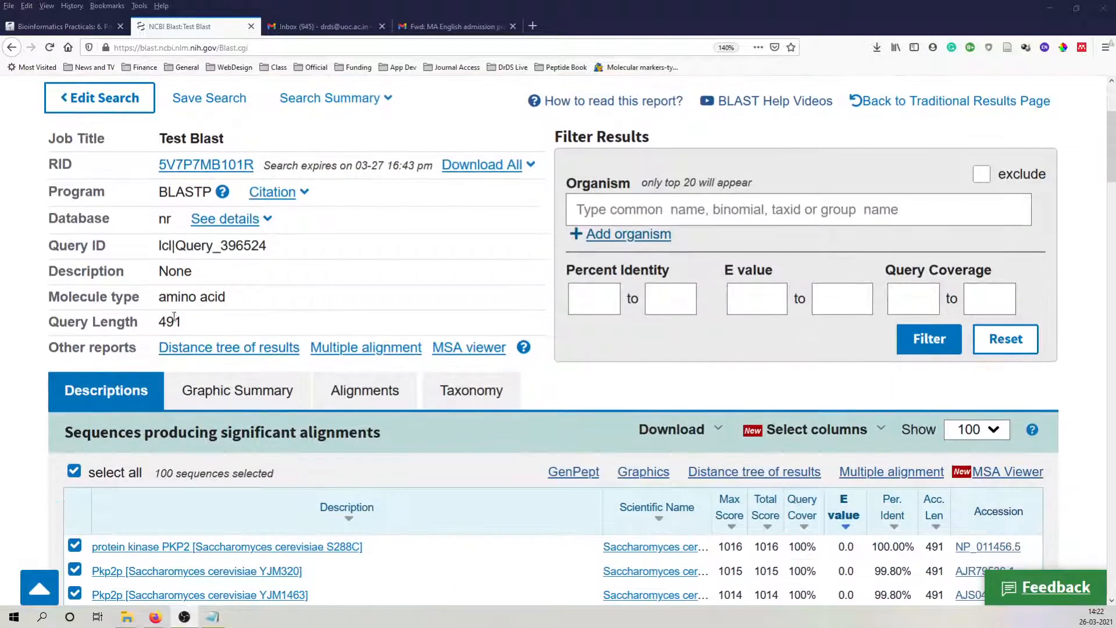
left_click_drag(162, 323, 191, 328)
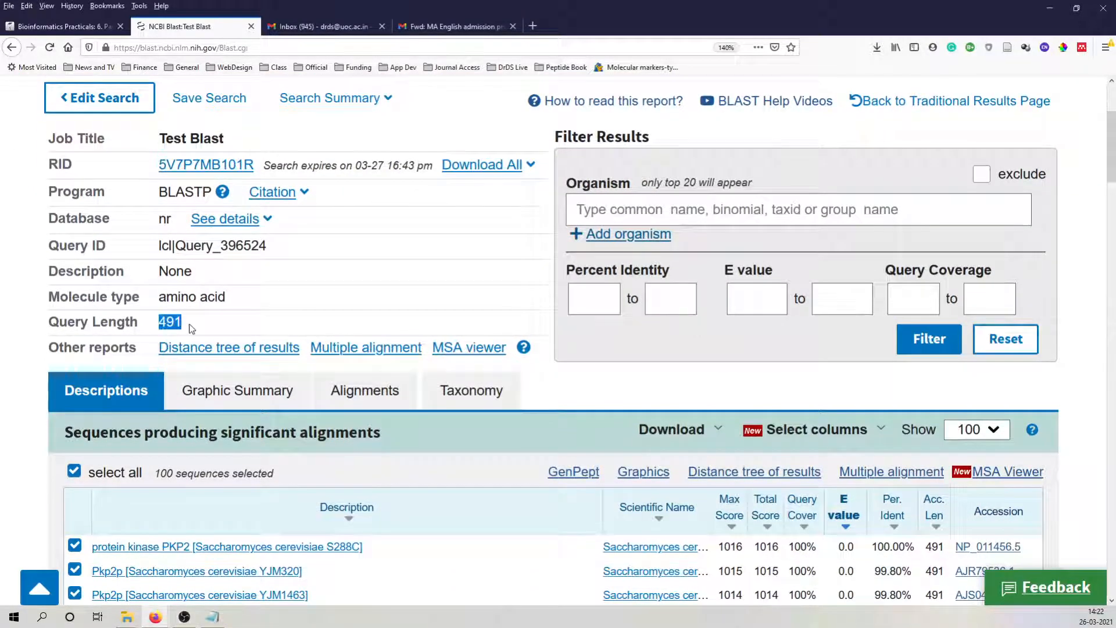
left_click(215, 619)
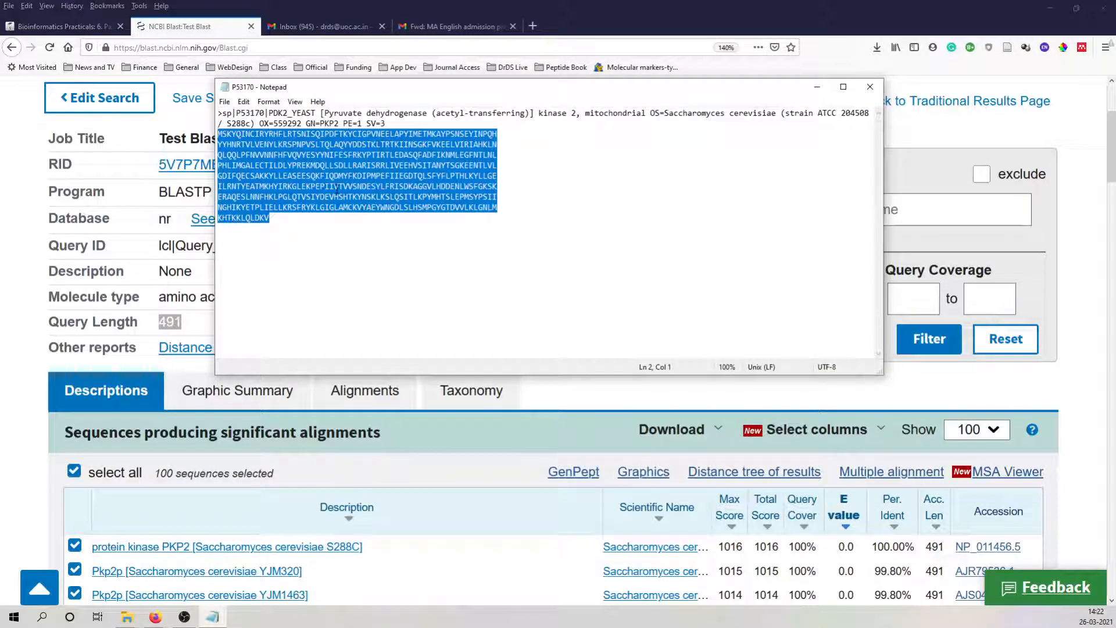
left_click(680, 6)
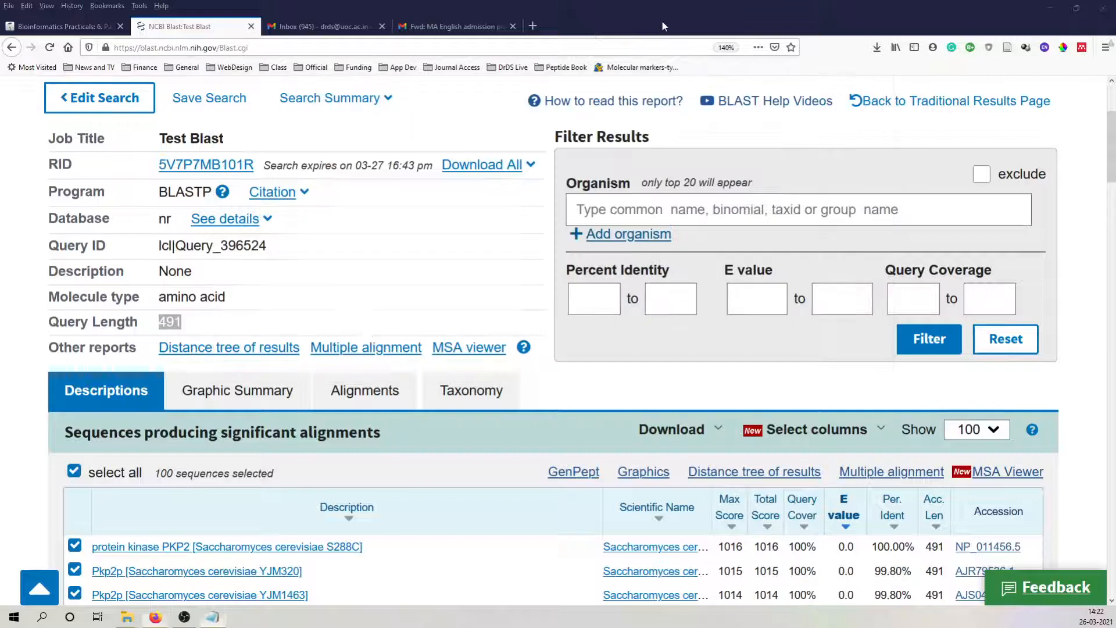
Examine the max score, total score and accession length of the protein kinase PKP2 S288C hit in the descriptions table
scroll(301, 344, "down", 3)
scroll(301, 344, "down", 2)
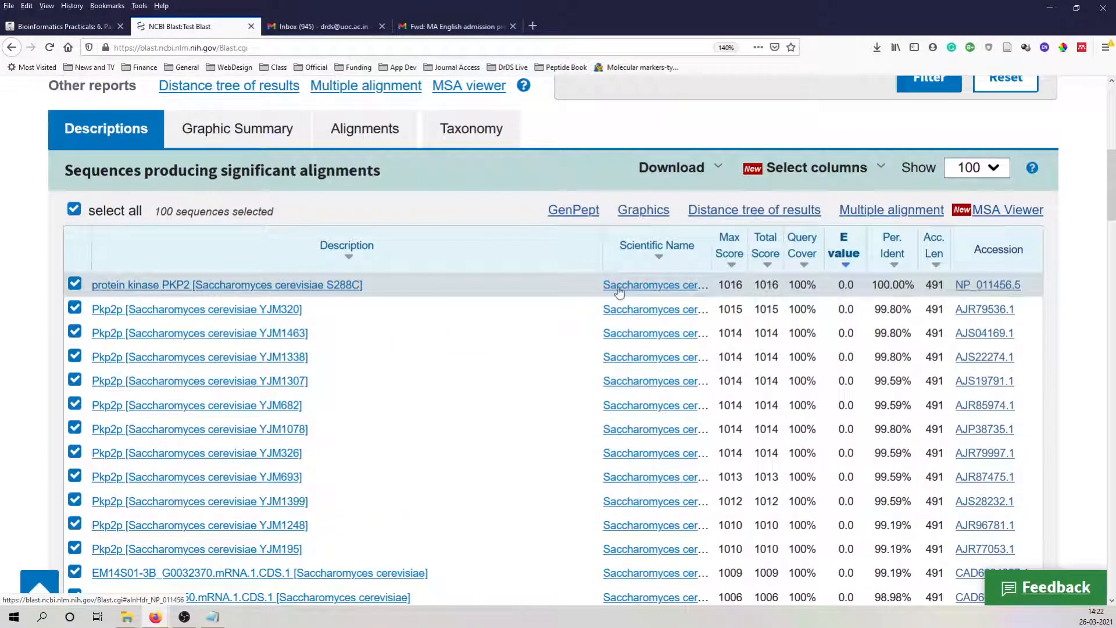
scroll(651, 295, "down", 2)
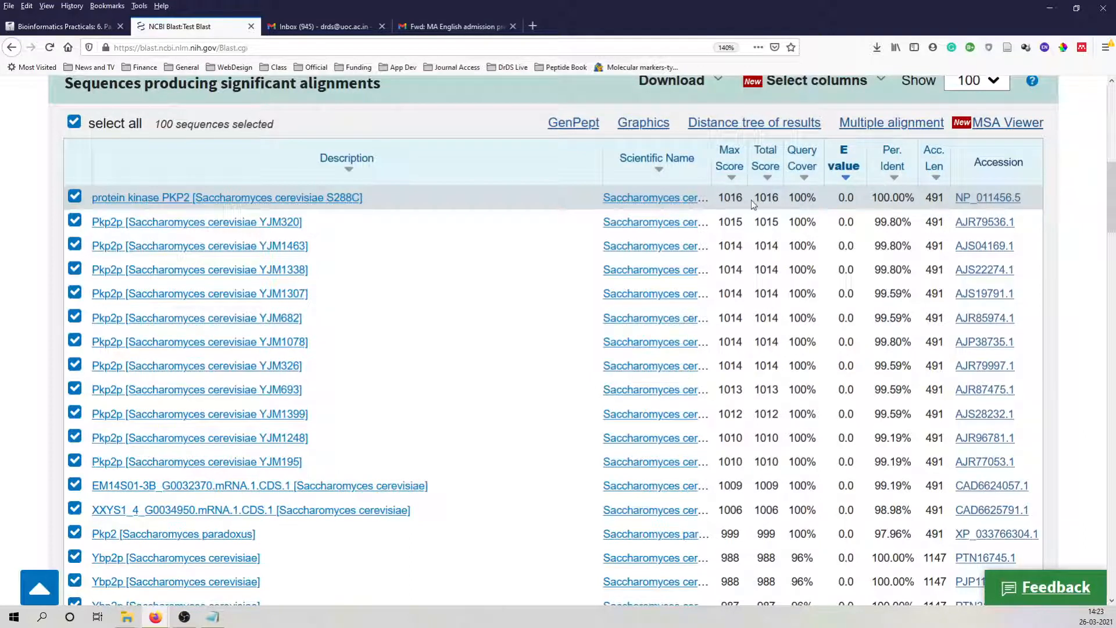
left_click_drag(719, 198, 777, 200)
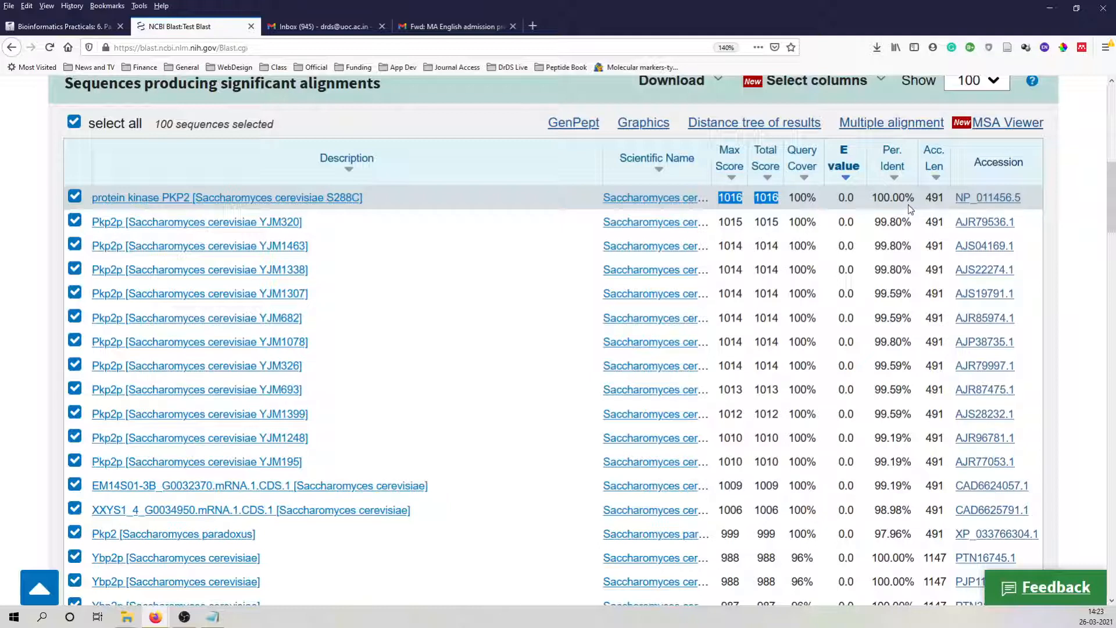
left_click_drag(925, 200, 944, 200)
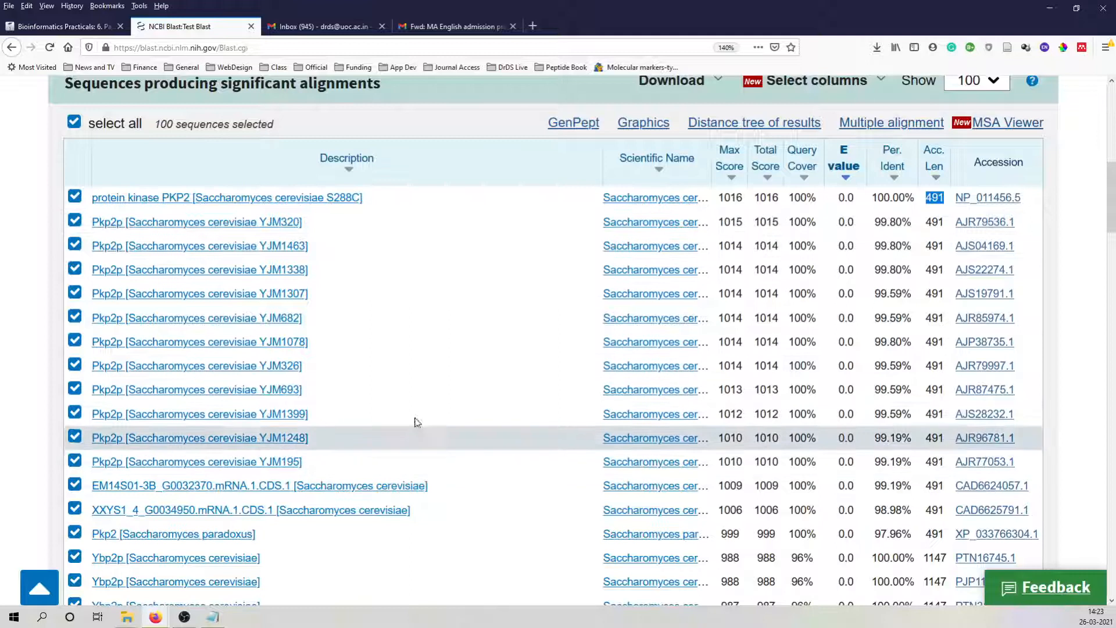
Look through the list of significant alignments, comparing query cover, E value and percent identity from the best hits to the weaker ones
scroll(962, 460, "down", 2)
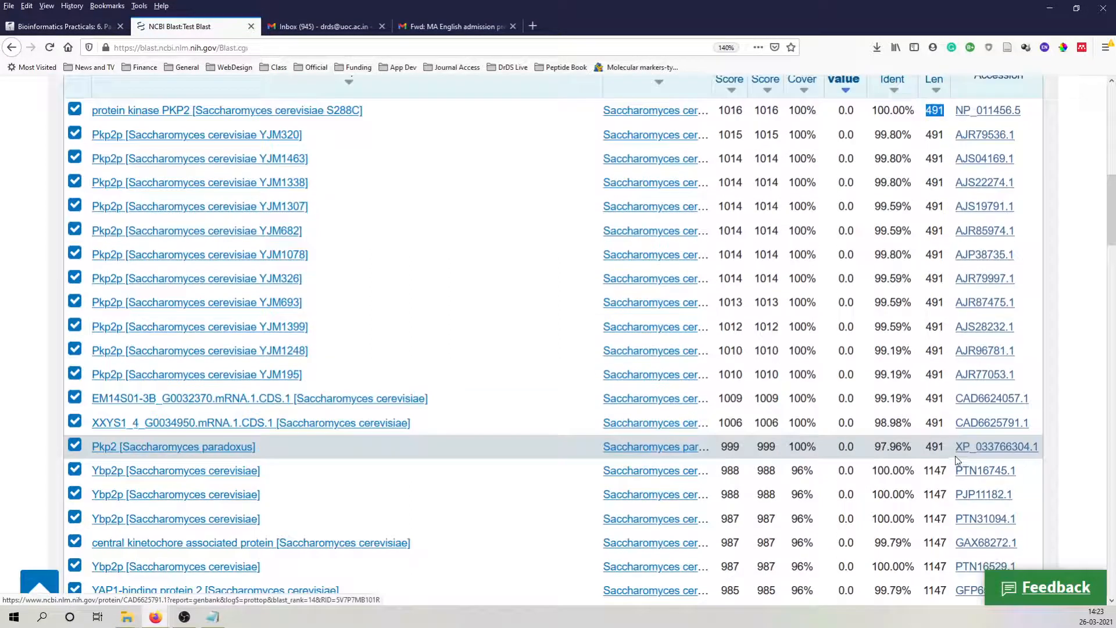
scroll(930, 396, "down", 2)
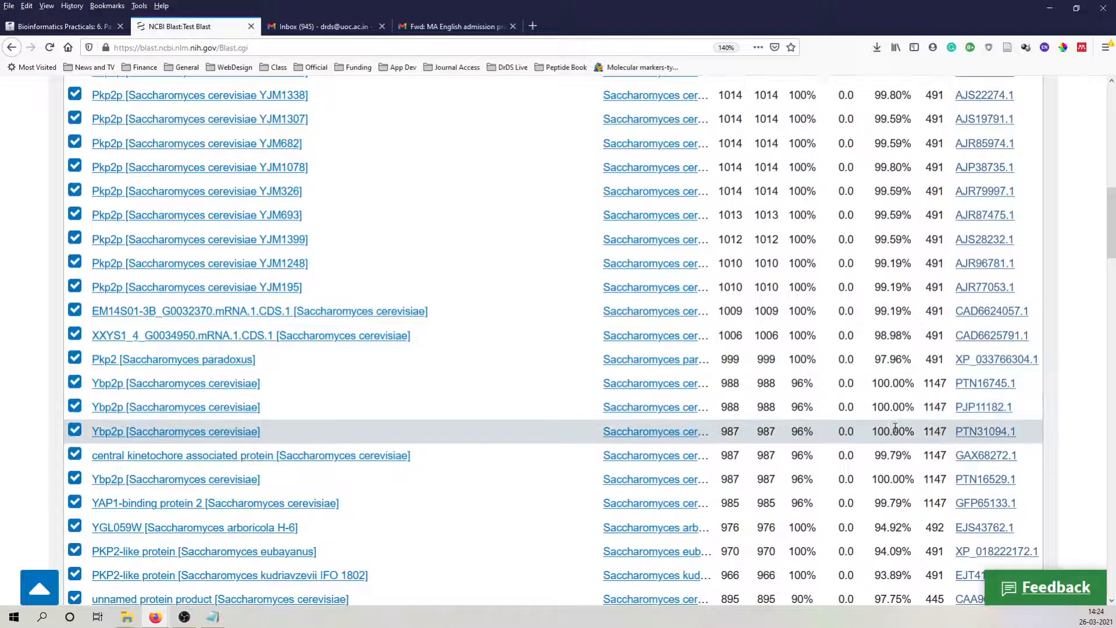
scroll(872, 396, "up", 3)
scroll(866, 377, "down", 4)
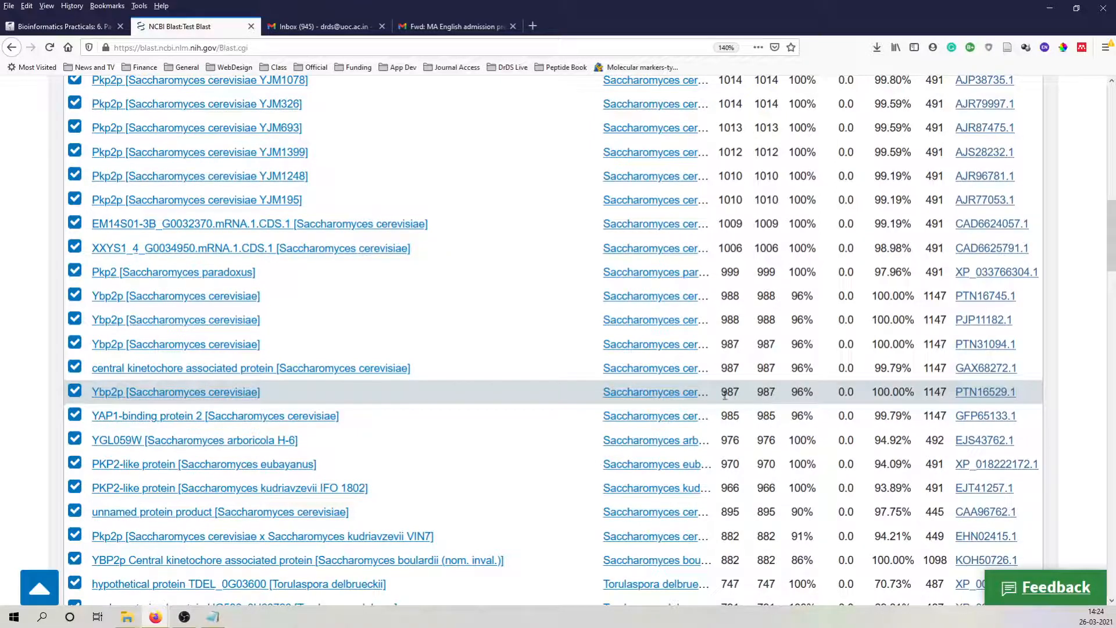
scroll(853, 395, "down", 10)
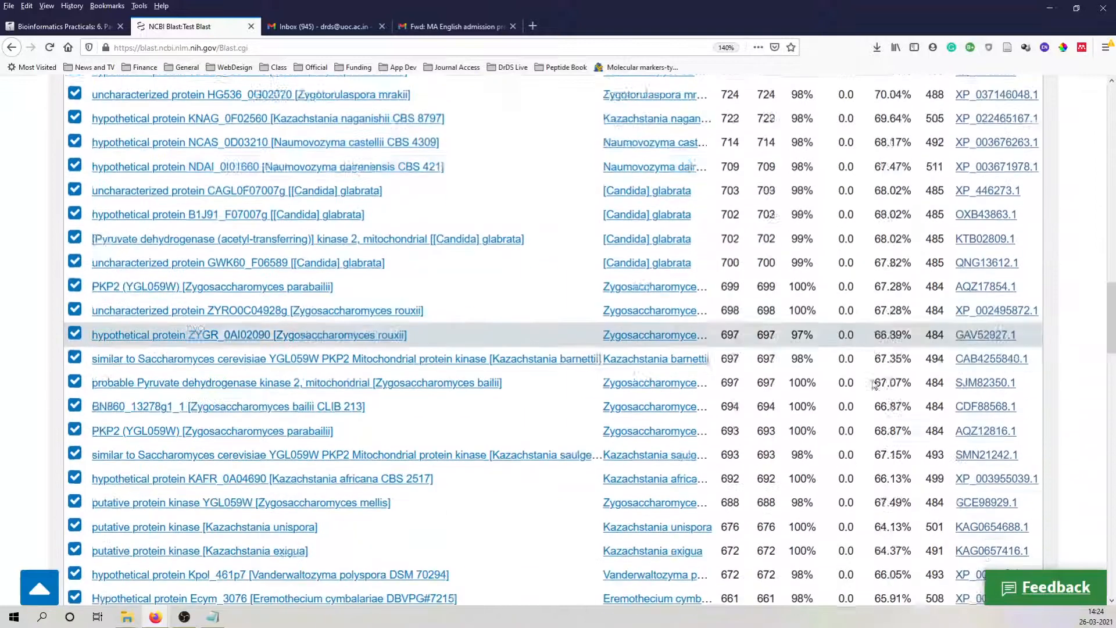
scroll(872, 381, "down", 10)
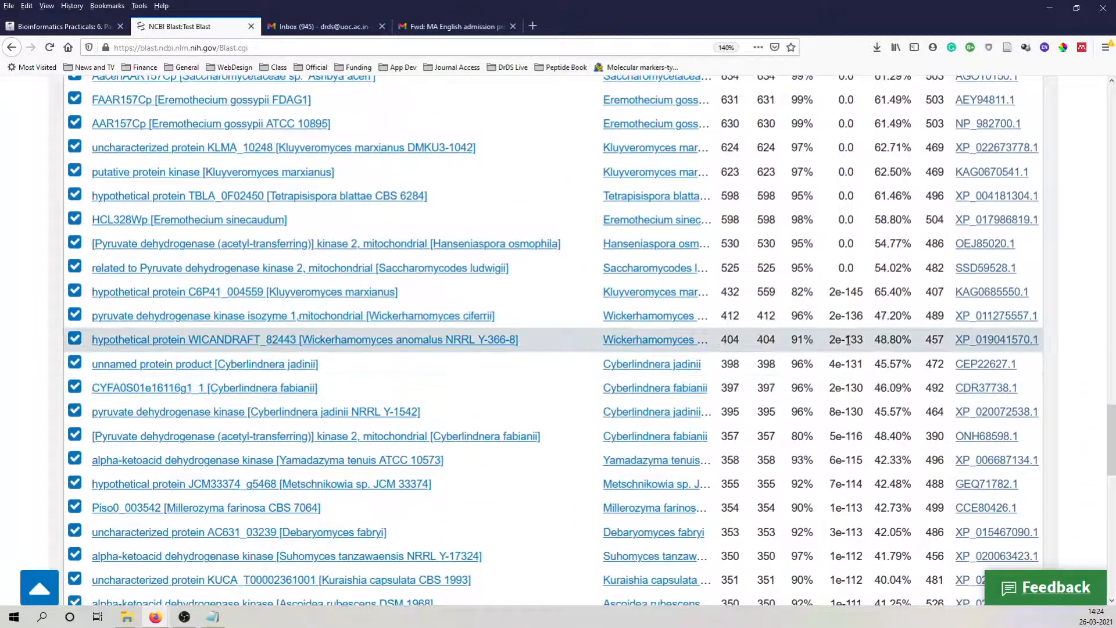
scroll(857, 401, "down", 2)
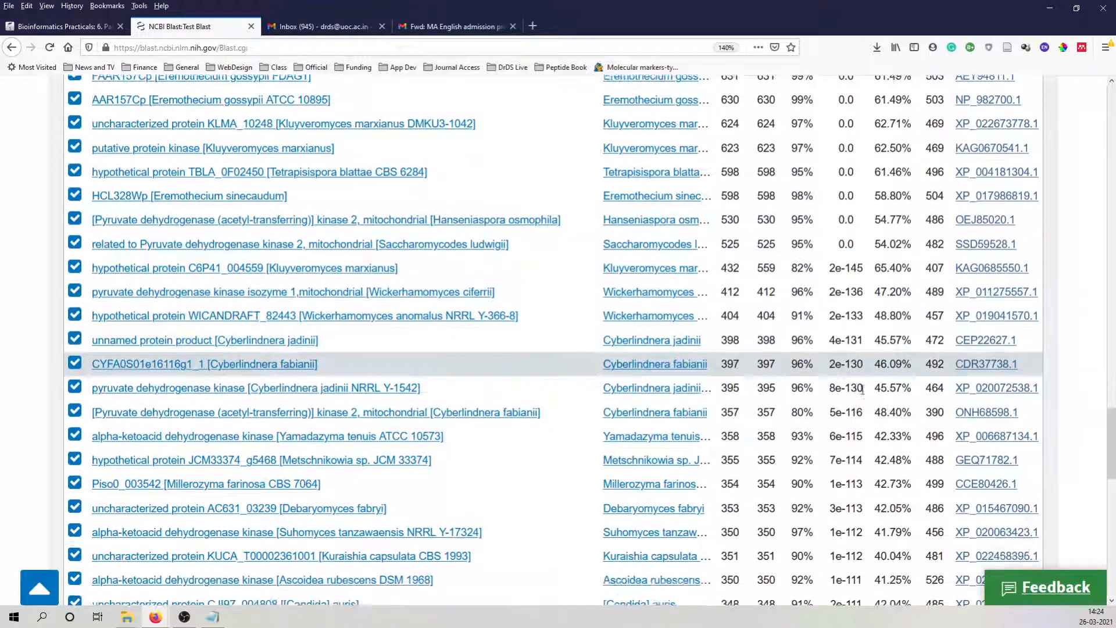
scroll(862, 463, "down", 6)
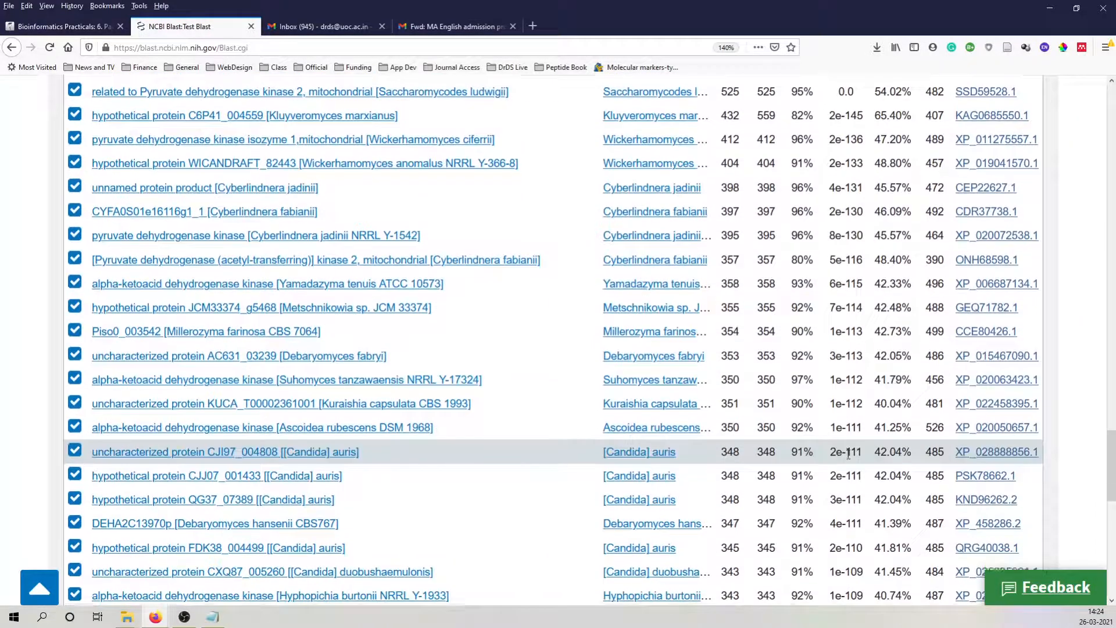
Return to the start of the hit list and examine the query cover of the protein kinase PKP2 S288C hit
scroll(848, 428, "up", 20)
scroll(846, 407, "up", 7)
scroll(847, 416, "down", 3)
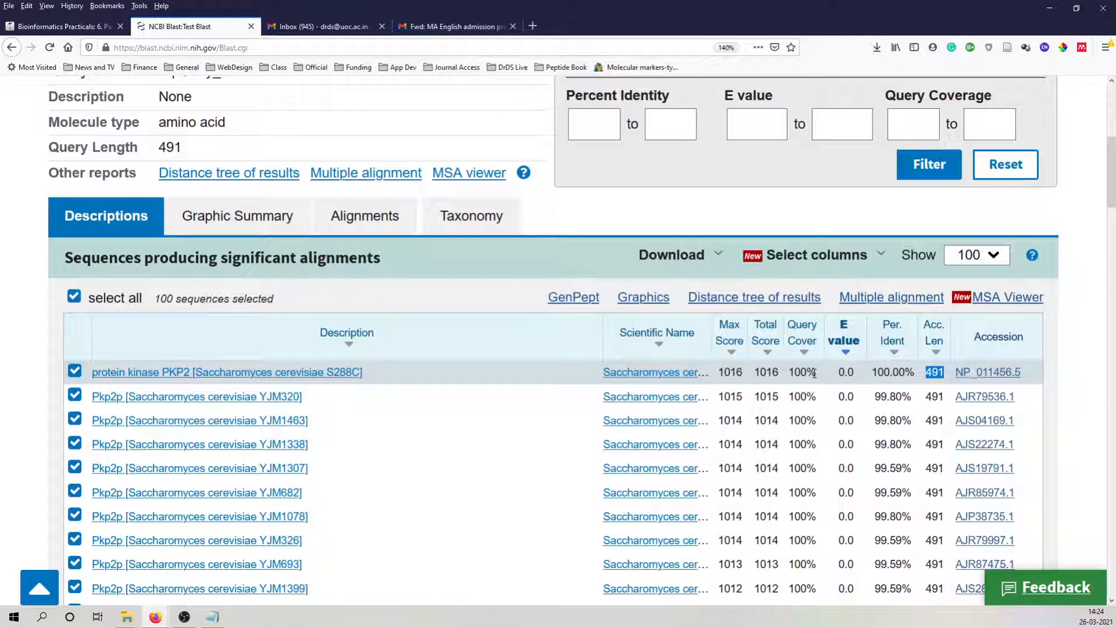
left_click_drag(815, 375, 792, 368)
left_click(791, 374)
scroll(495, 378, "down", 2)
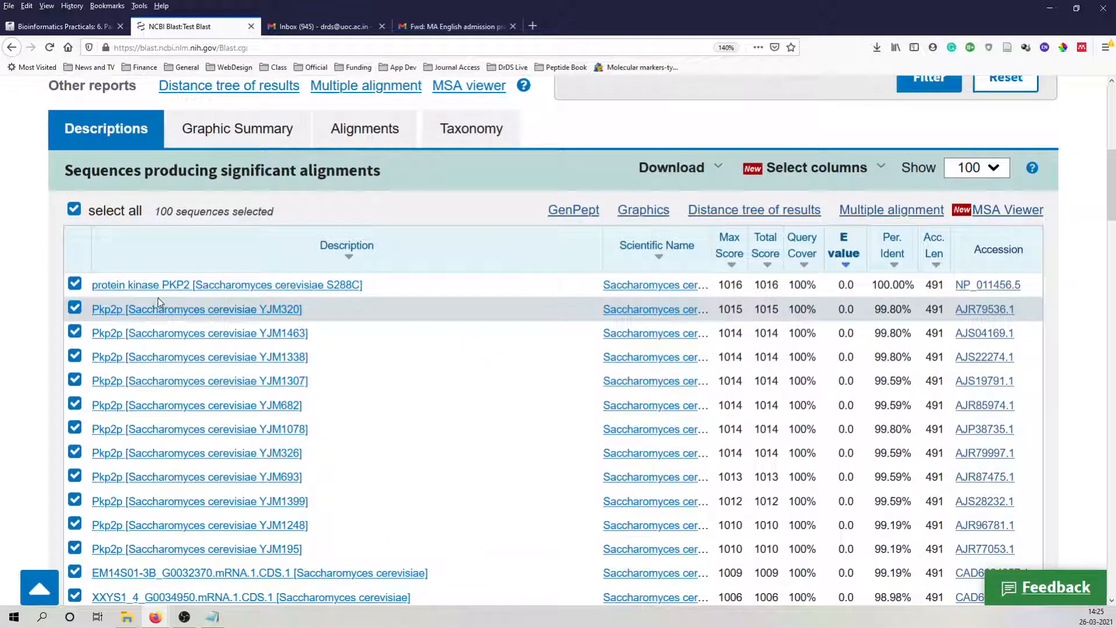
Open the alignment of the protein kinase PKP2 S288C hit and compare its query, consensus and subject lines
left_click(126, 286)
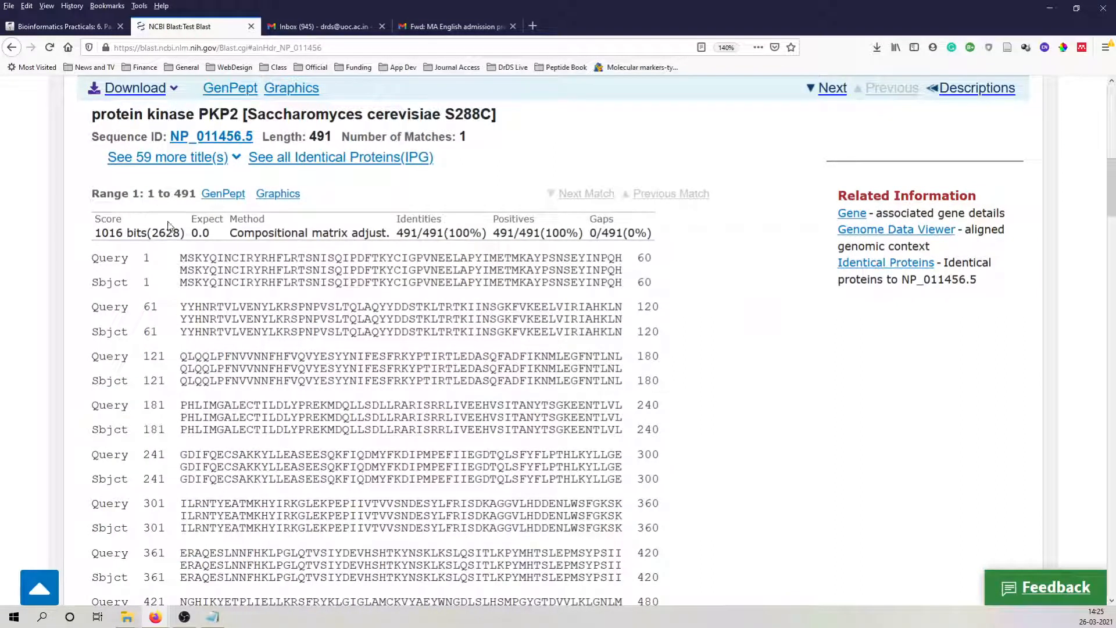
left_click_drag(182, 258, 631, 259)
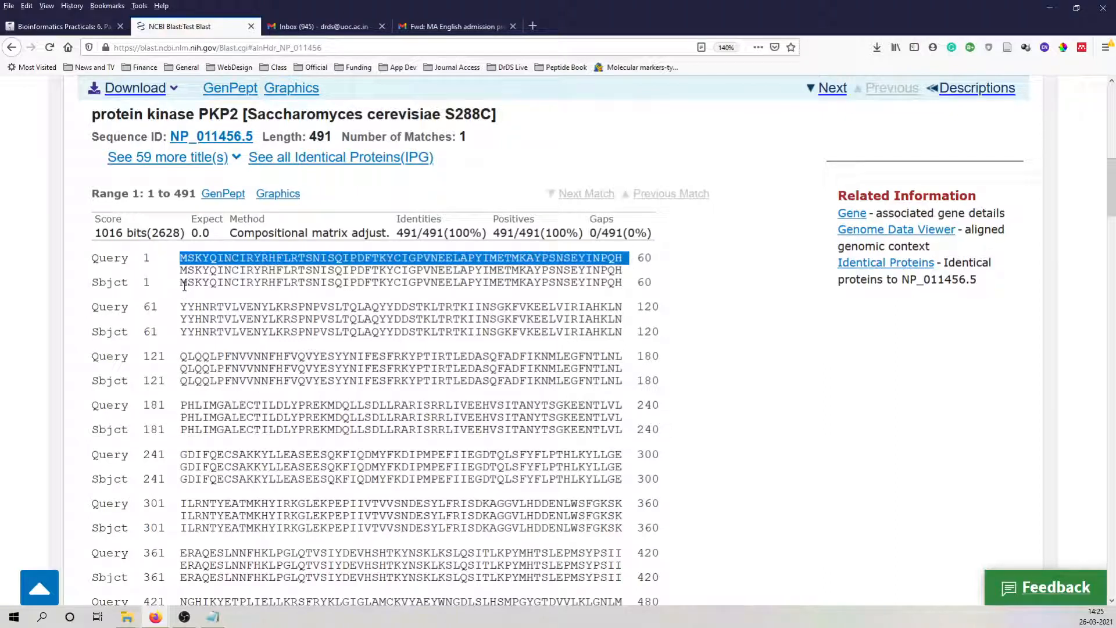
left_click_drag(179, 282, 623, 285)
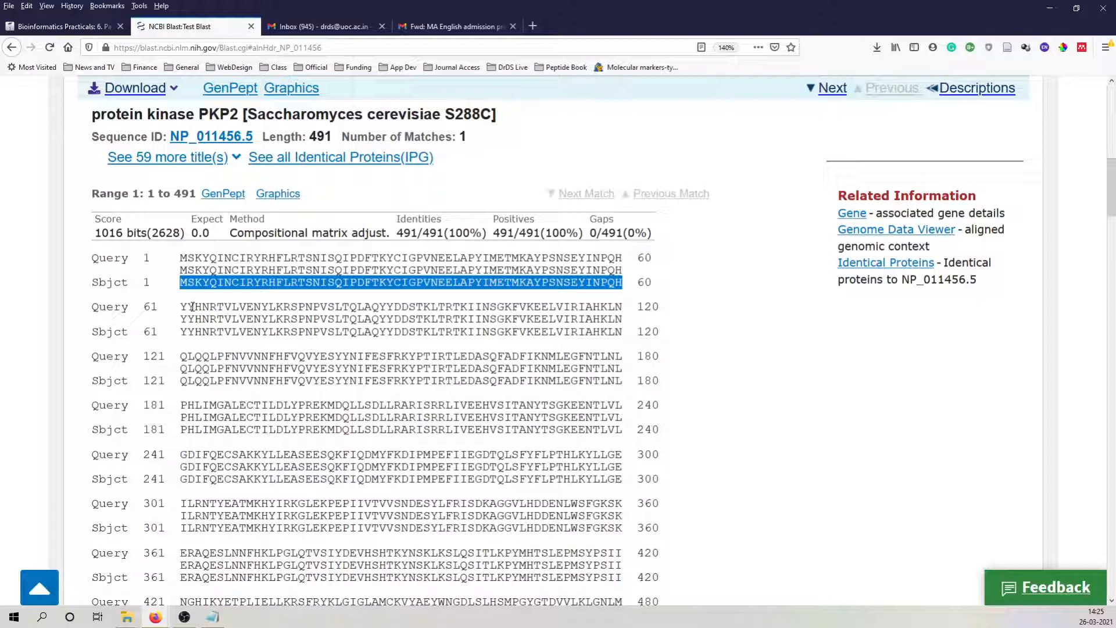
left_click_drag(178, 271, 629, 270)
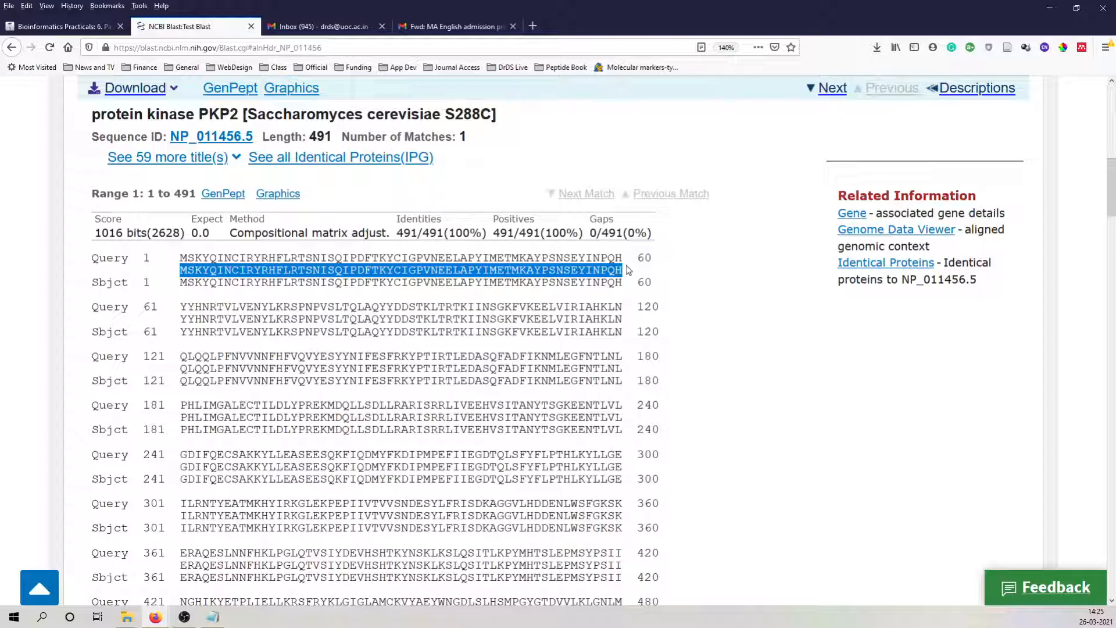
scroll(294, 366, "down", 3)
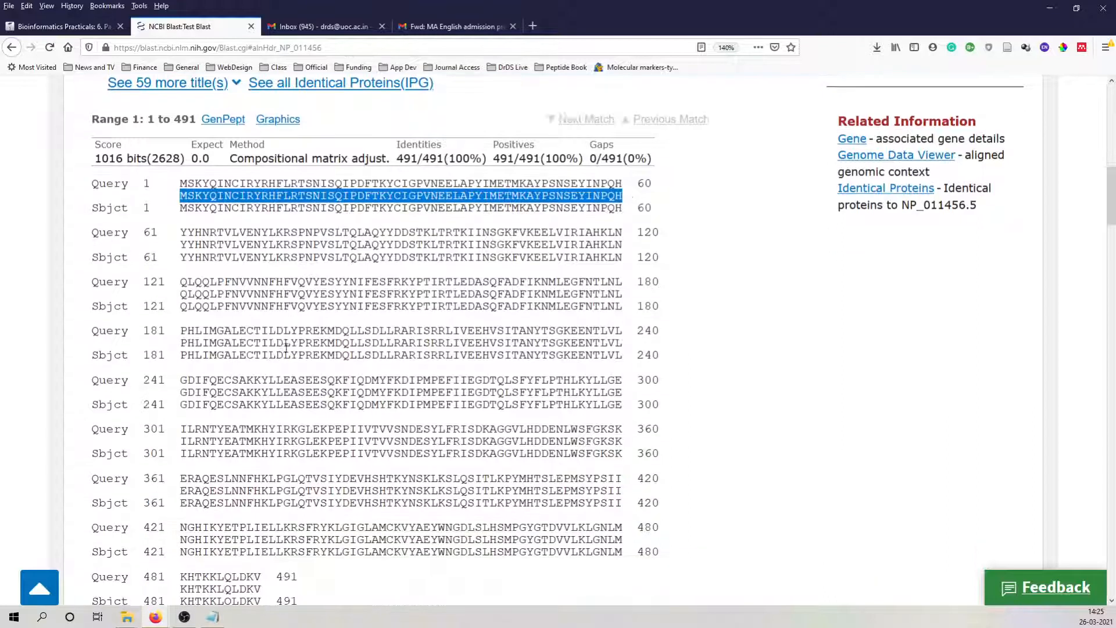
scroll(311, 360, "down", 3)
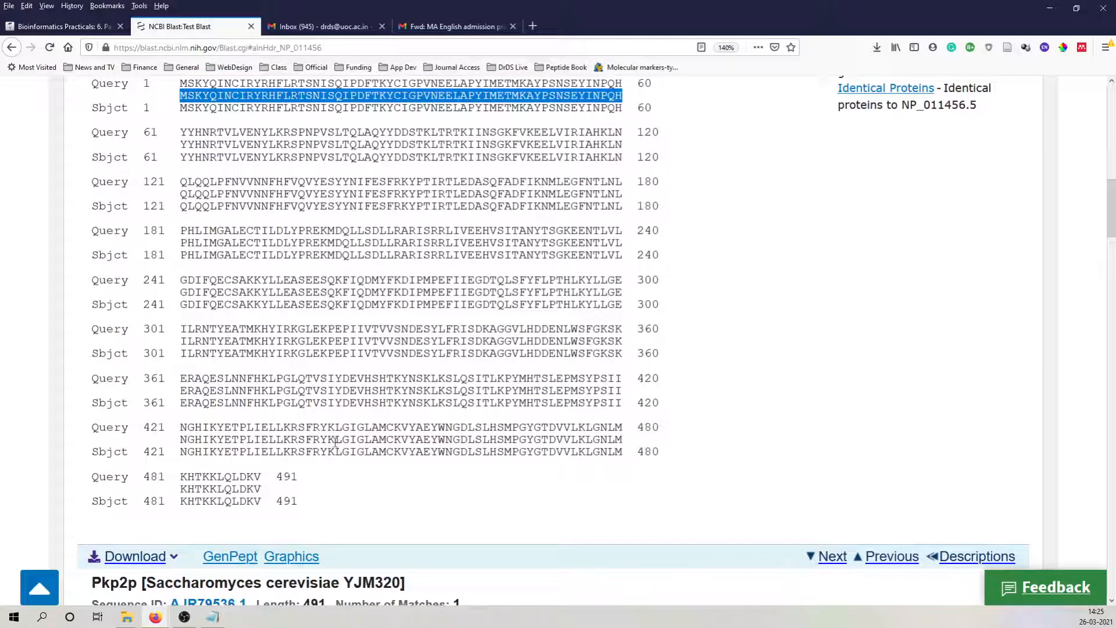
scroll(388, 228, "up", 3)
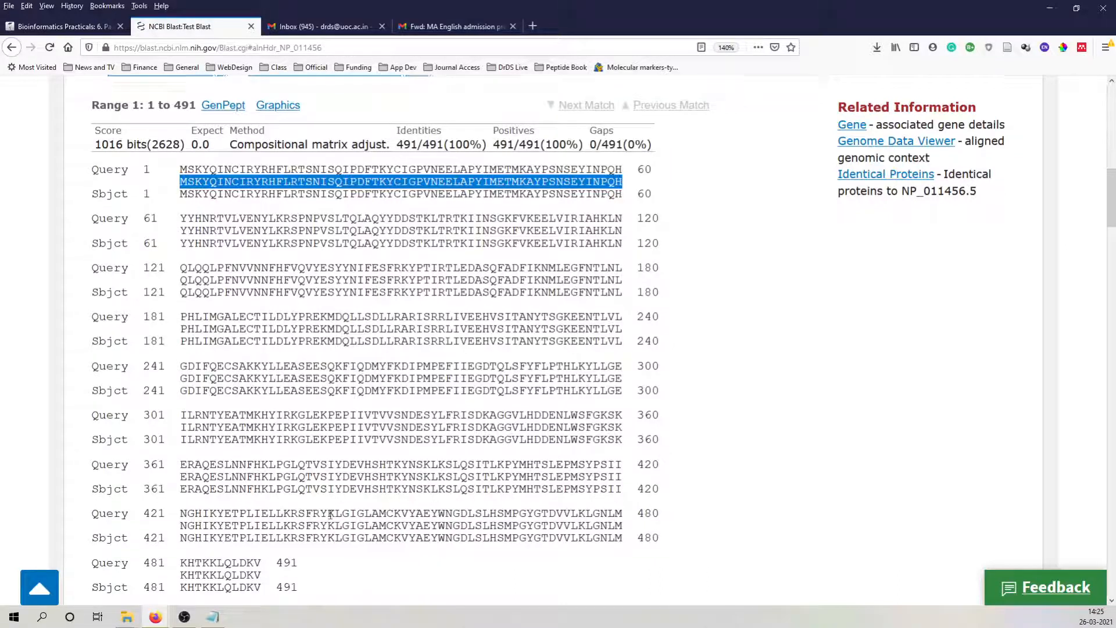
scroll(335, 552, "down", 3)
Examine the identities value of the Pkp2p YJM320 alignment and check its aligned rows for the differing residue
scroll(328, 494, "down", 6)
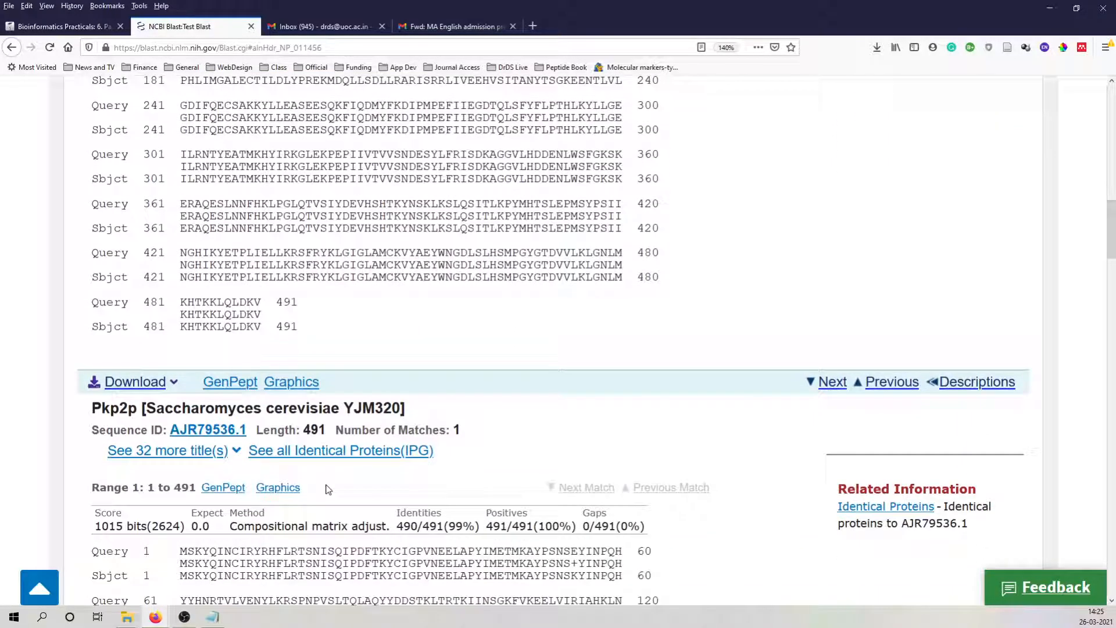
scroll(317, 460, "down", 6)
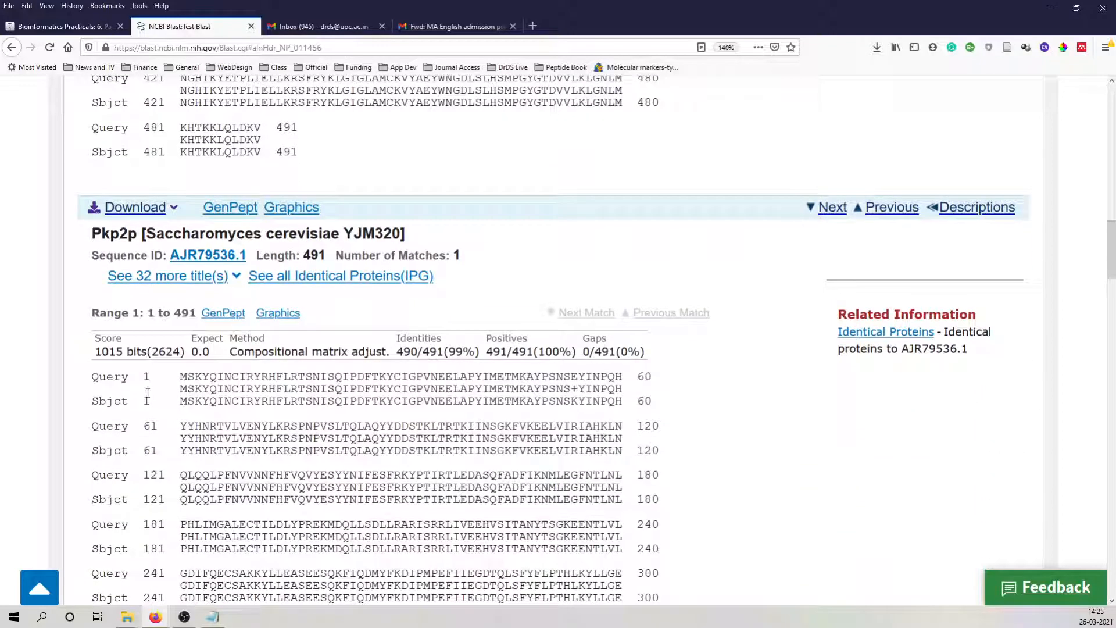
scroll(457, 363, "down", 3)
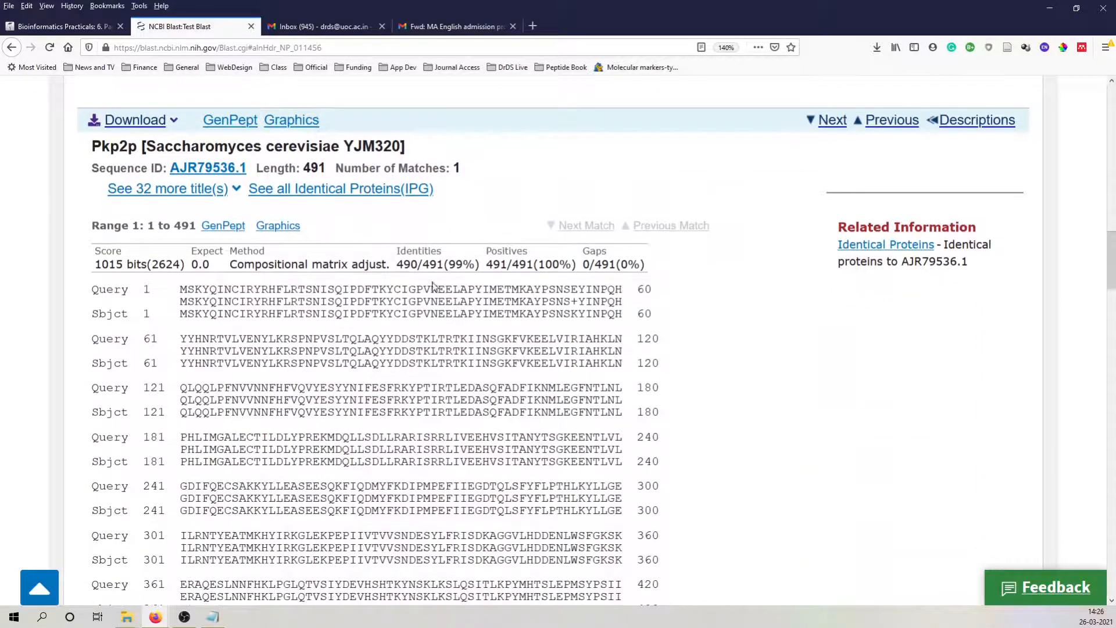
left_click_drag(414, 266, 410, 266)
left_click(399, 265)
left_click_drag(399, 266, 446, 264)
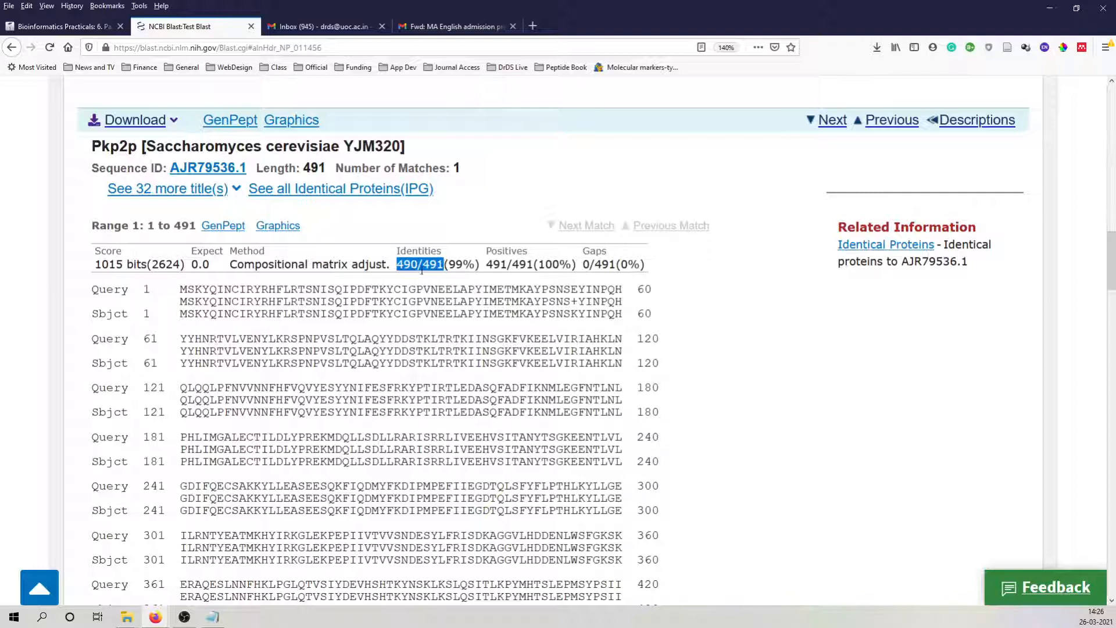
scroll(393, 339, "down", 3)
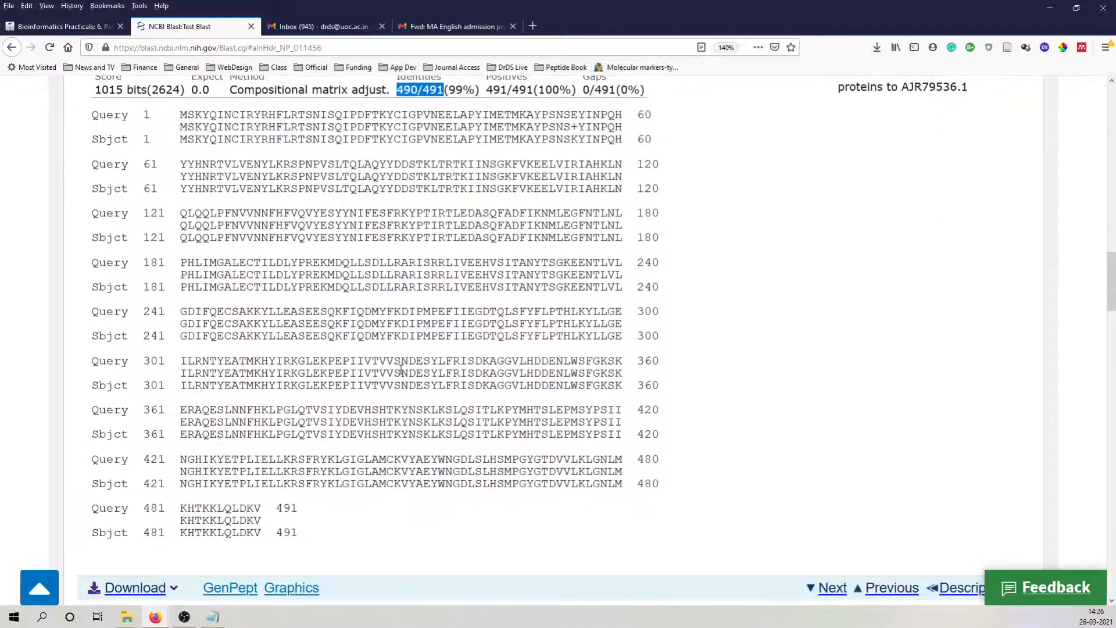
scroll(401, 372, "up", 2)
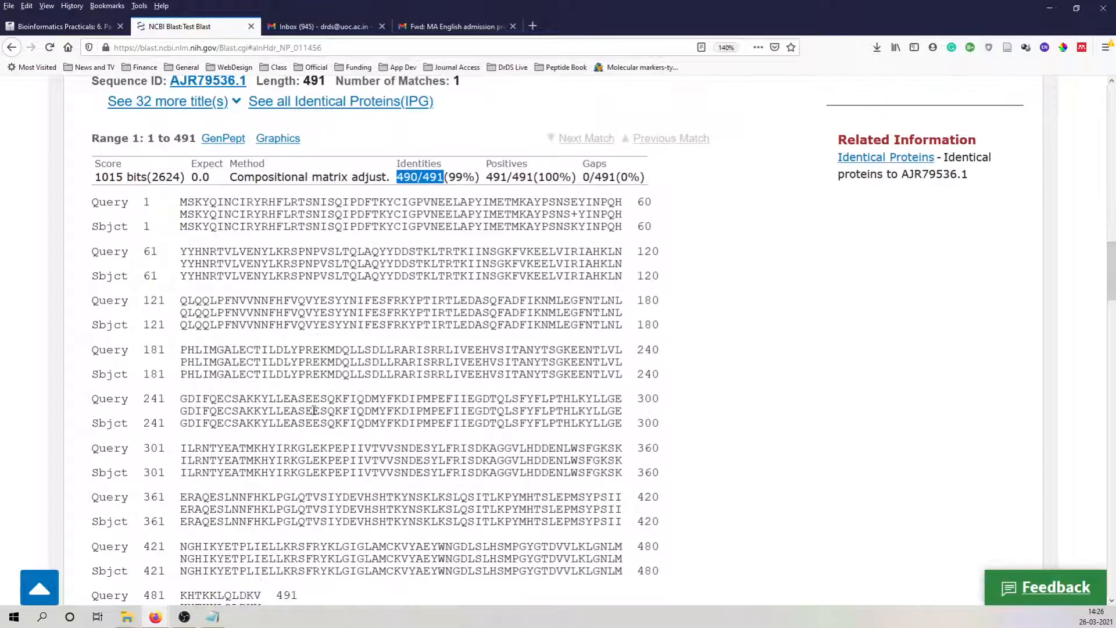
scroll(407, 396, "down", 2)
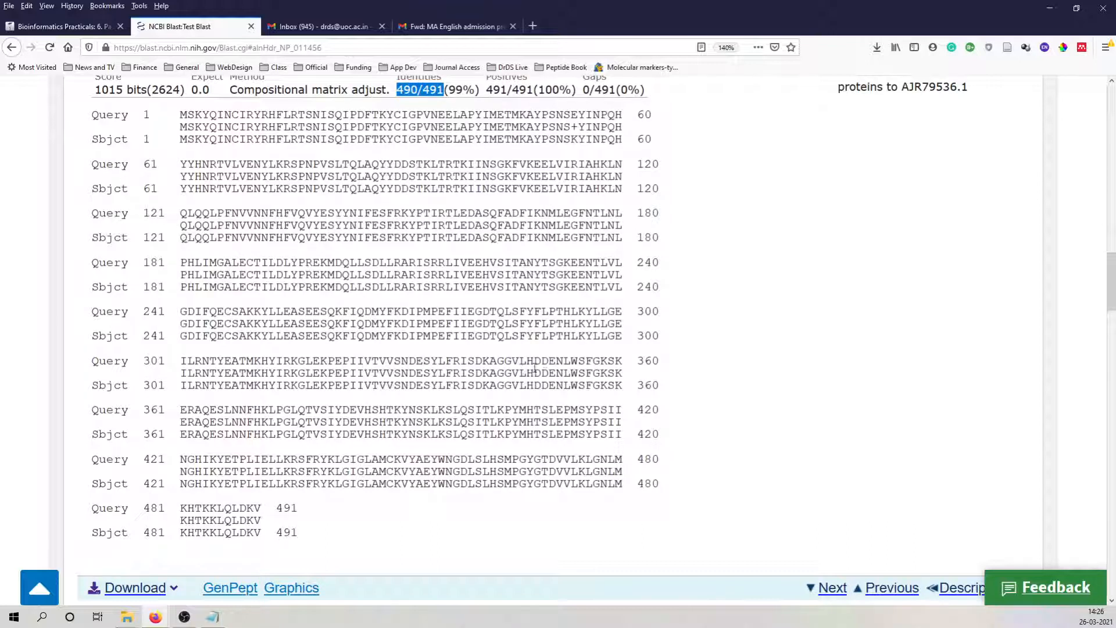
Open the graphics view of the Pkp2p YJM320 match range and return to the BLAST results
scroll(540, 372, "up", 3)
scroll(427, 351, "up", 4)
scroll(349, 325, "down", 1)
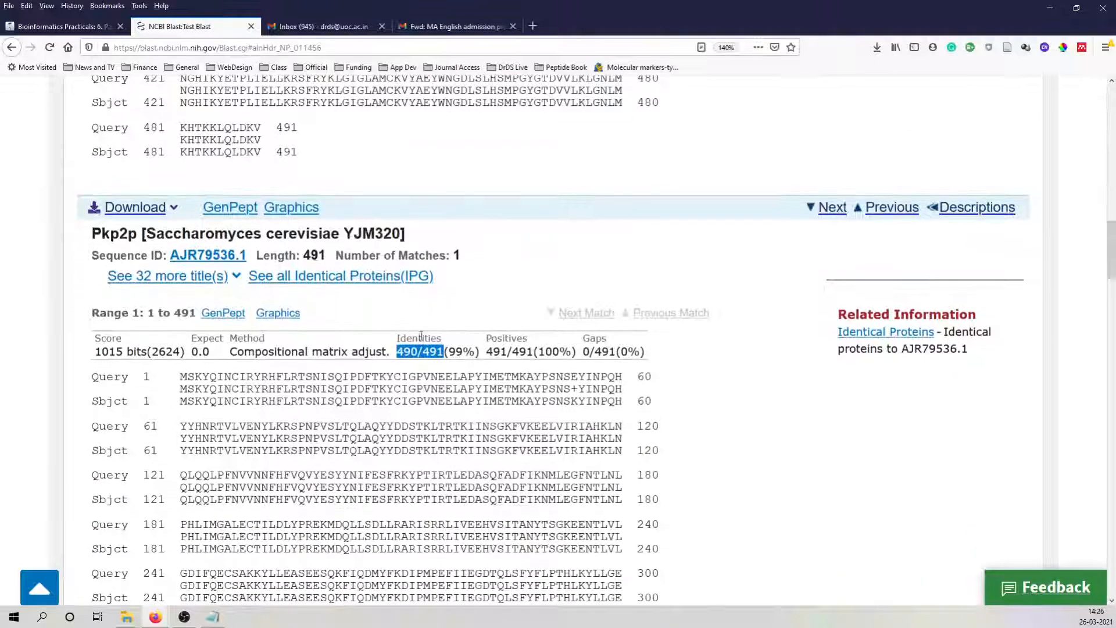
left_click(283, 319)
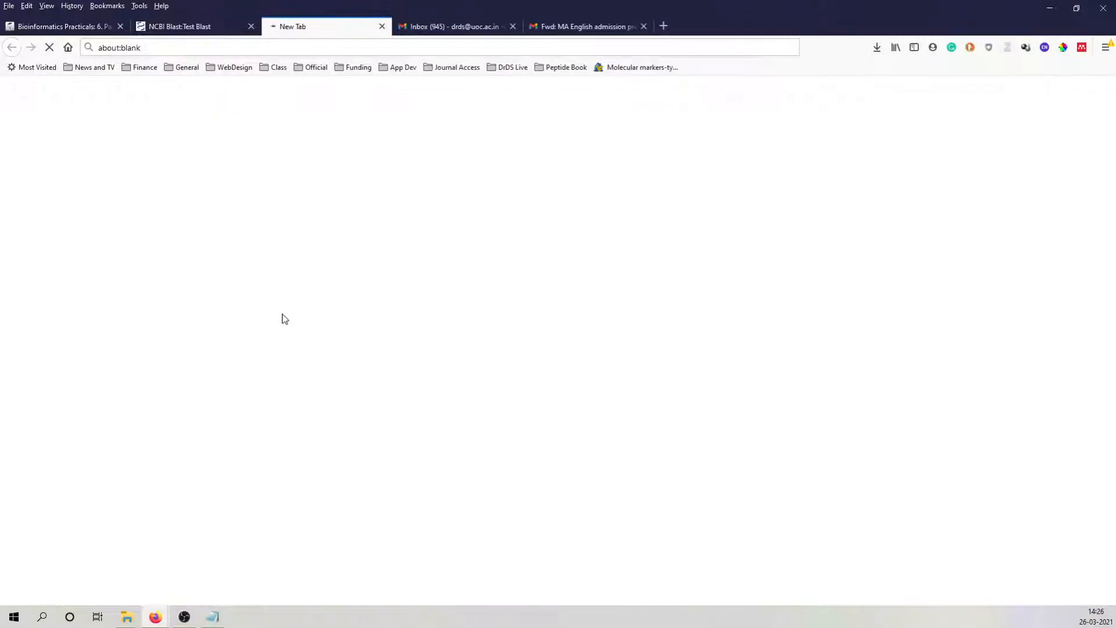
left_click(186, 29)
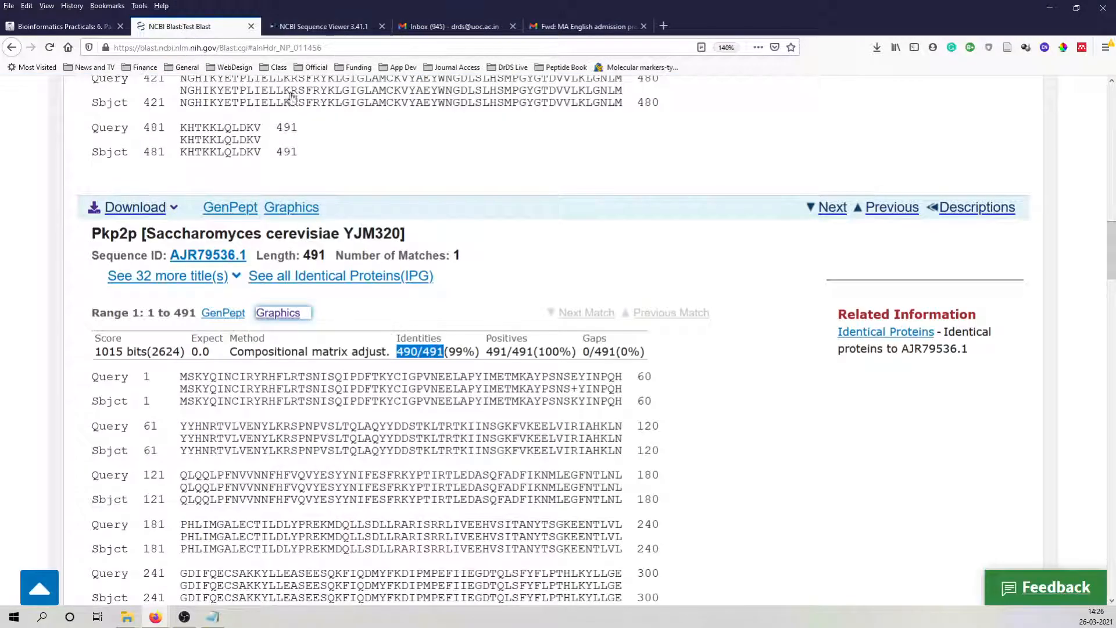
Inspect the plus-marked position in the first block of the YJM320 alignment, comparing the query and subject residues
scroll(535, 247, "down", 5)
left_click_drag(579, 213, 572, 214)
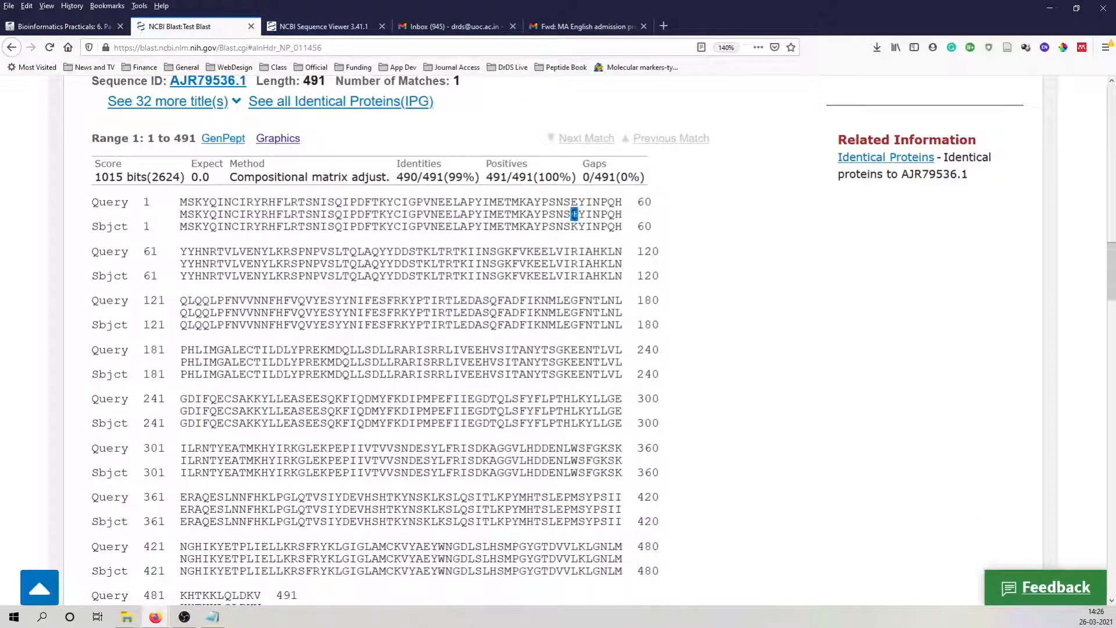
left_click(576, 224)
mouse_move(577, 221)
left_mouse_down()
mouse_move(571, 202)
mouse_move(571, 226)
left_mouse_up()
left_click(579, 215)
scroll(584, 300, "down", 2)
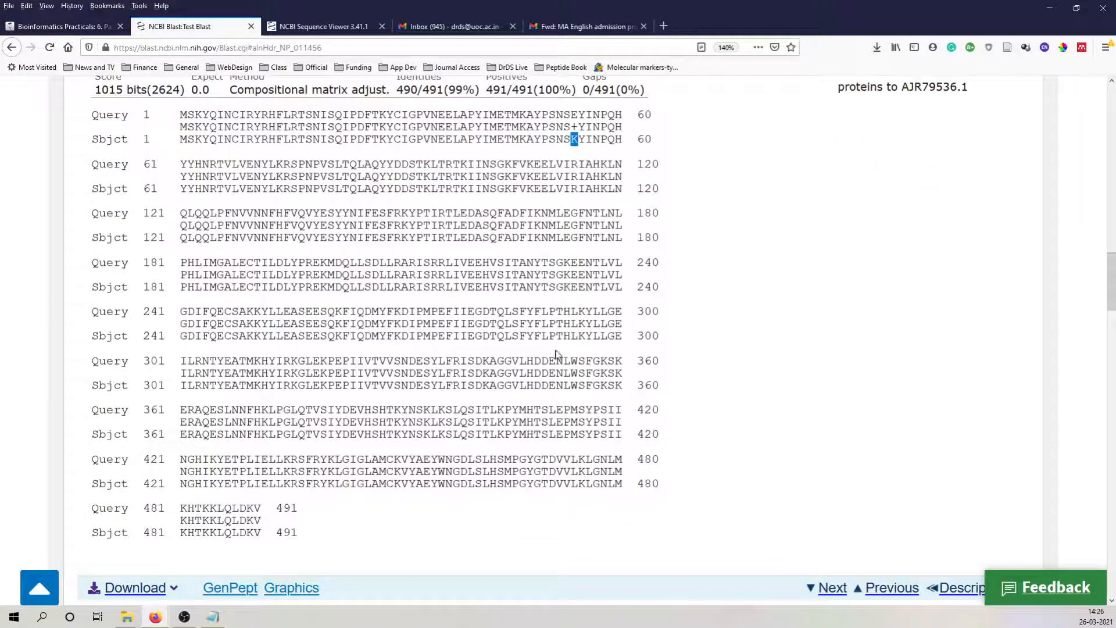
Look through the alignments following YJM320, checking the identities of the Pkp2p YJM1463 hit and continuing to YJM1307
scroll(555, 355, "down", 10)
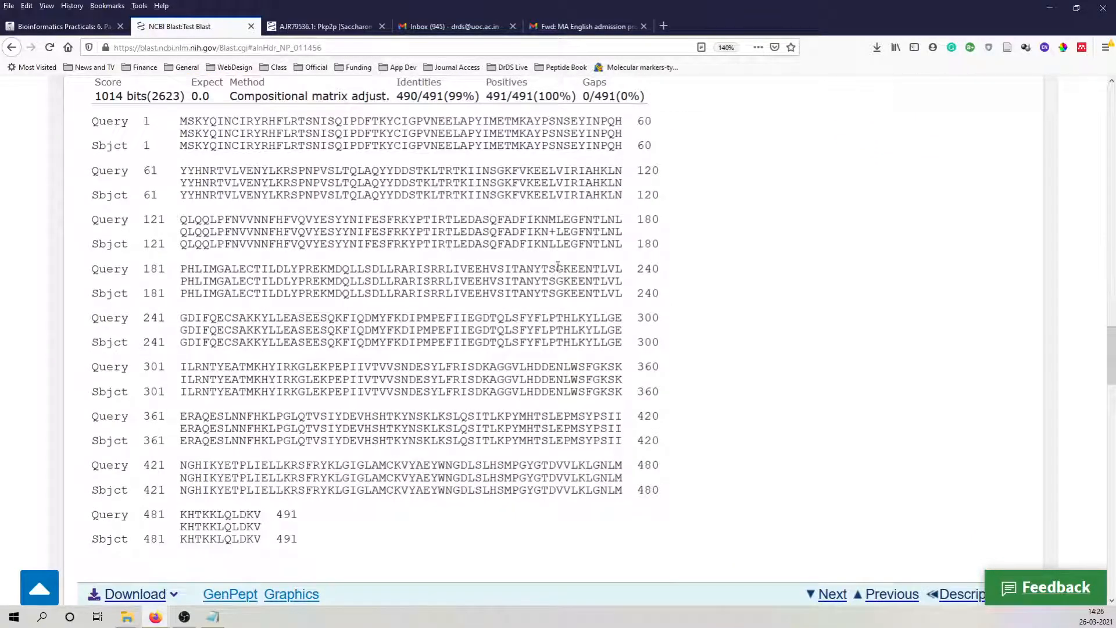
scroll(538, 207, "up", 3)
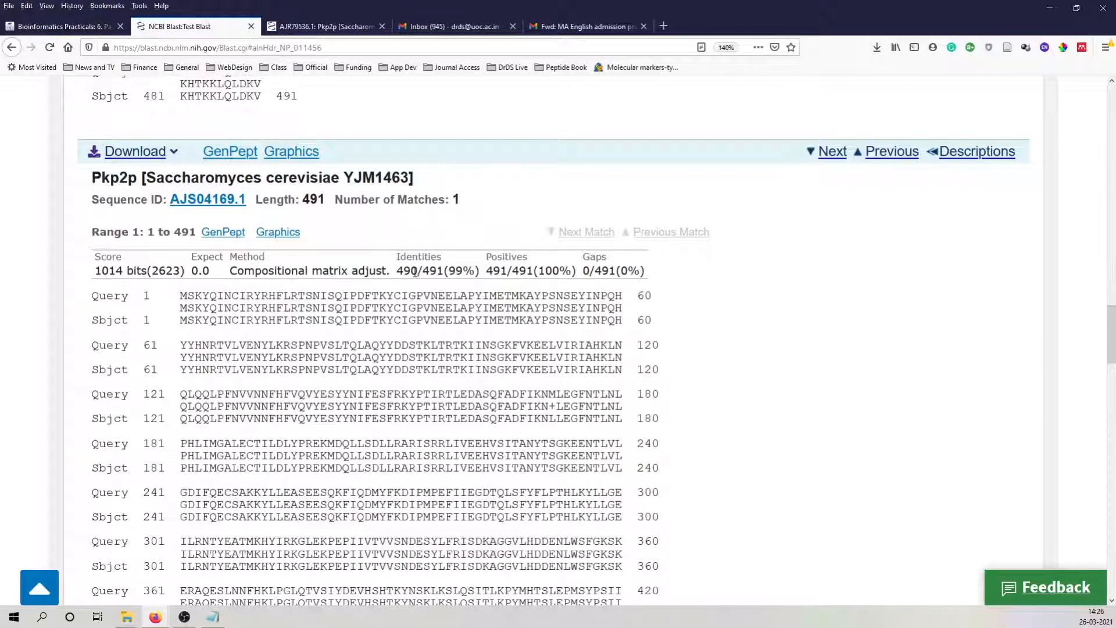
scroll(415, 274, "down", 10)
scroll(494, 291, "down", 5)
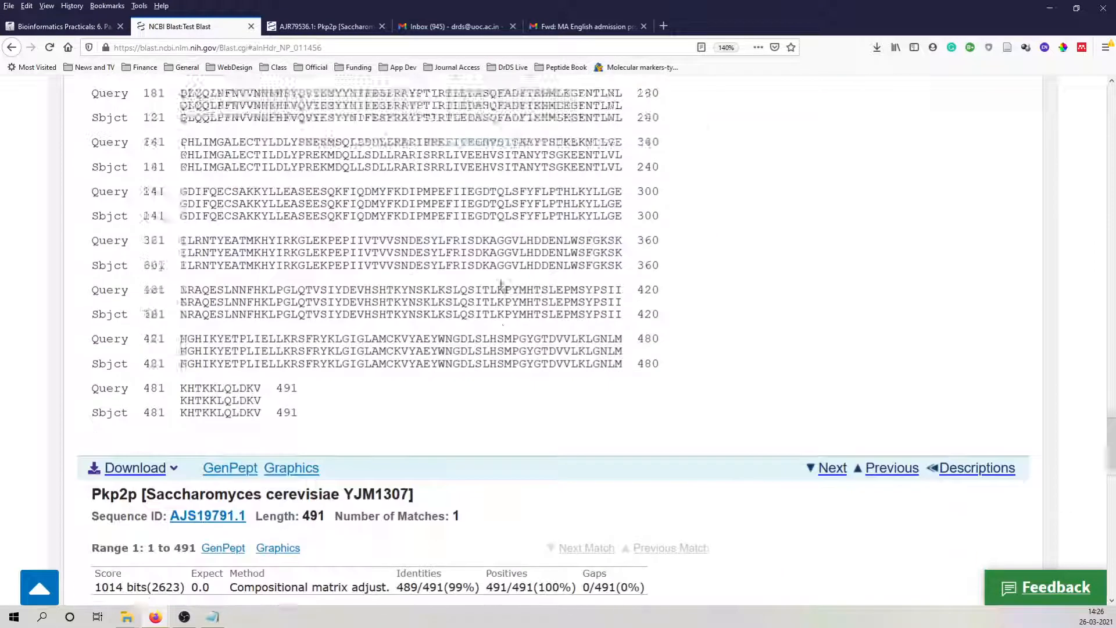
Examine the identities value of the Pkp2p YJM1307 hit and compare the query and subject rows of its alignment
scroll(501, 284, "down", 7)
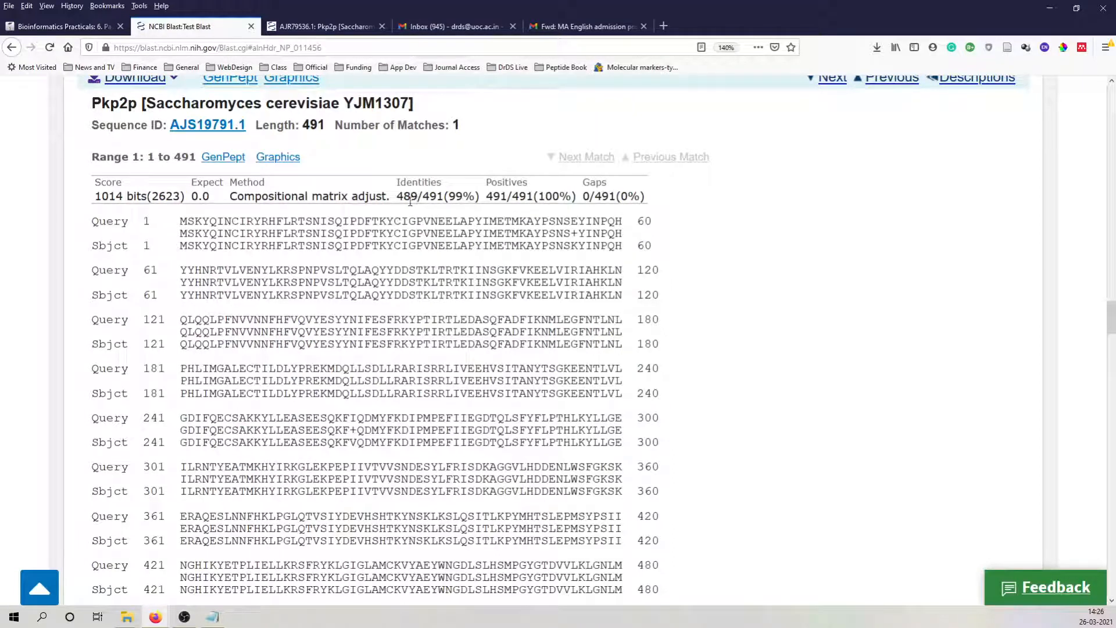
left_click_drag(403, 196, 445, 196)
scroll(485, 308, "down", 7)
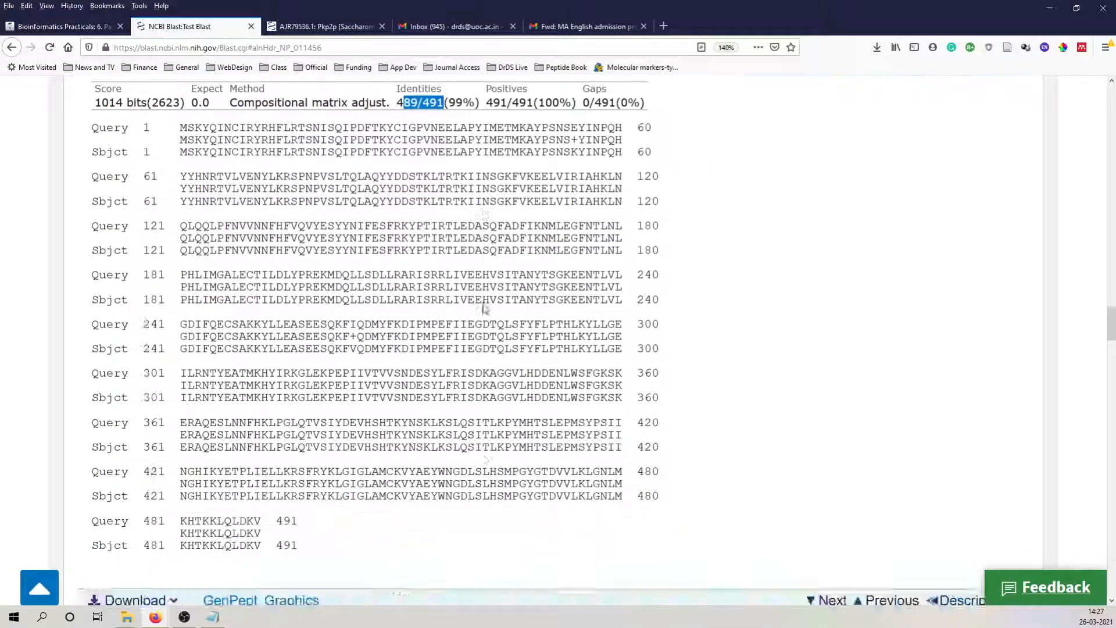
scroll(485, 308, "down", 20)
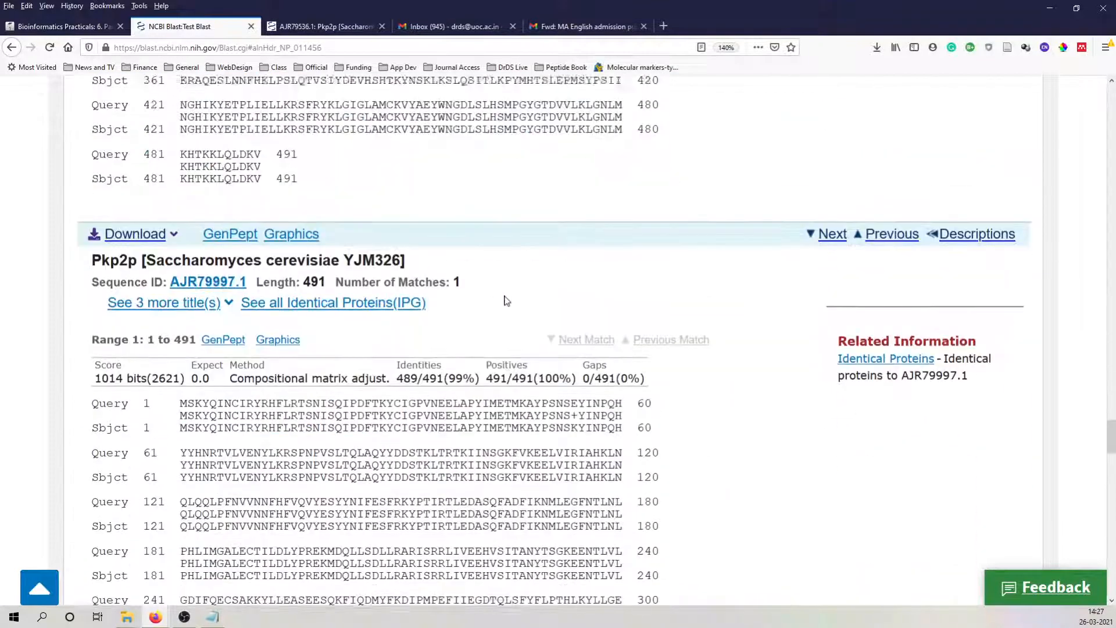
Look over the Pkp2p YJM326 alignment and continue to the YJM1399 hit, checking its identities, positives and aligned rows
scroll(512, 290, "down", 1)
scroll(512, 283, "up", 1)
scroll(427, 295, "down", 6)
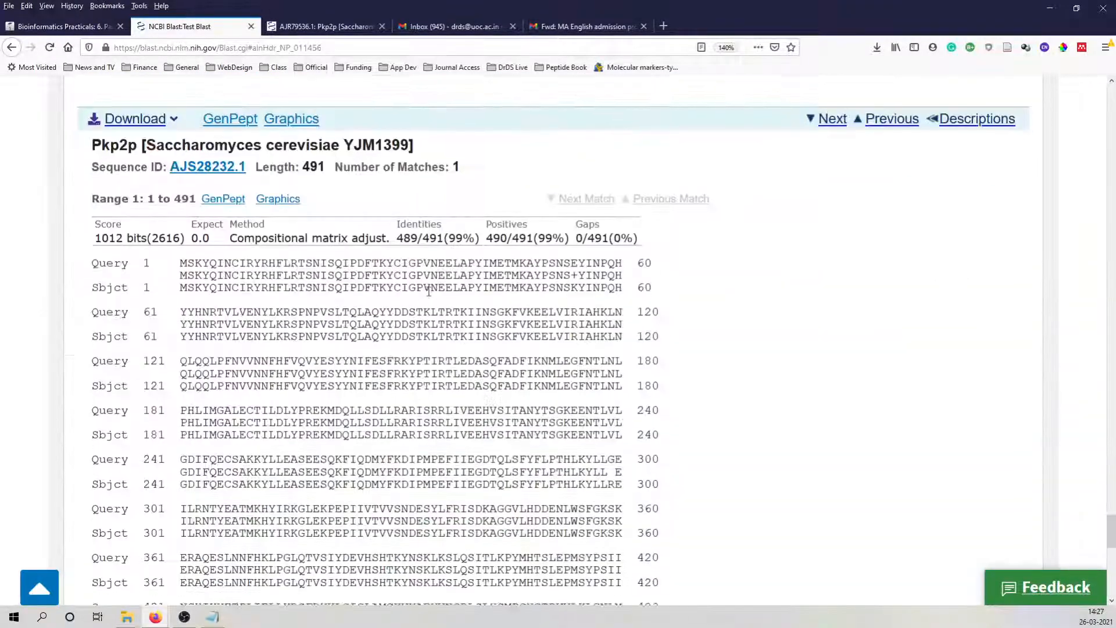
scroll(435, 243, "up", 2)
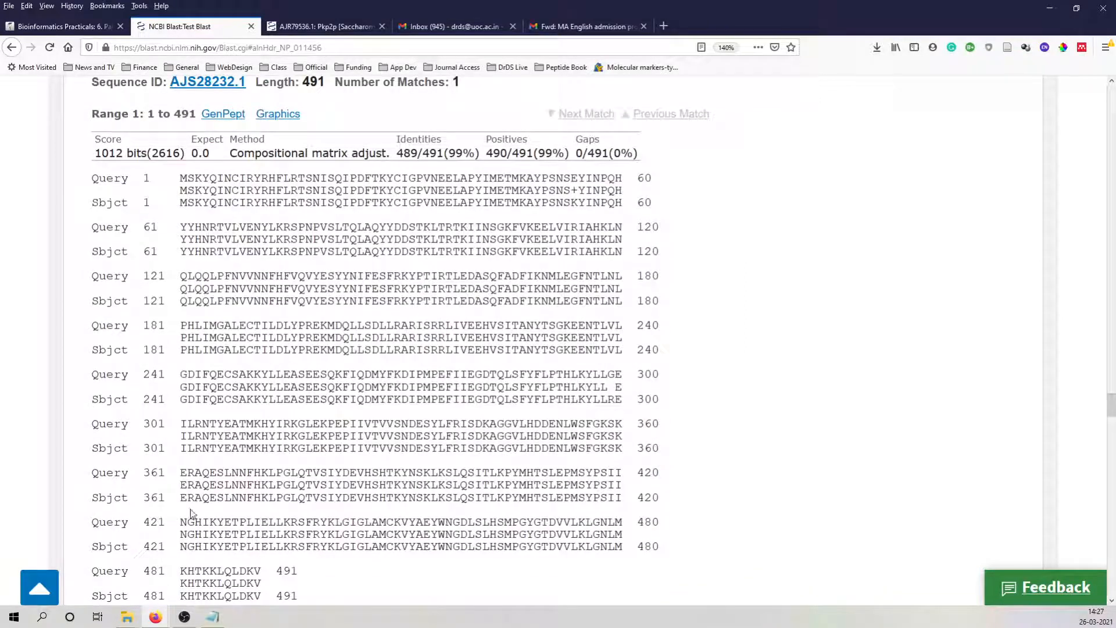
Go back to the top of the Test Blast results page and find the start of the pairwise alignments
left_click(10, 47)
scroll(142, 222, "up", 10)
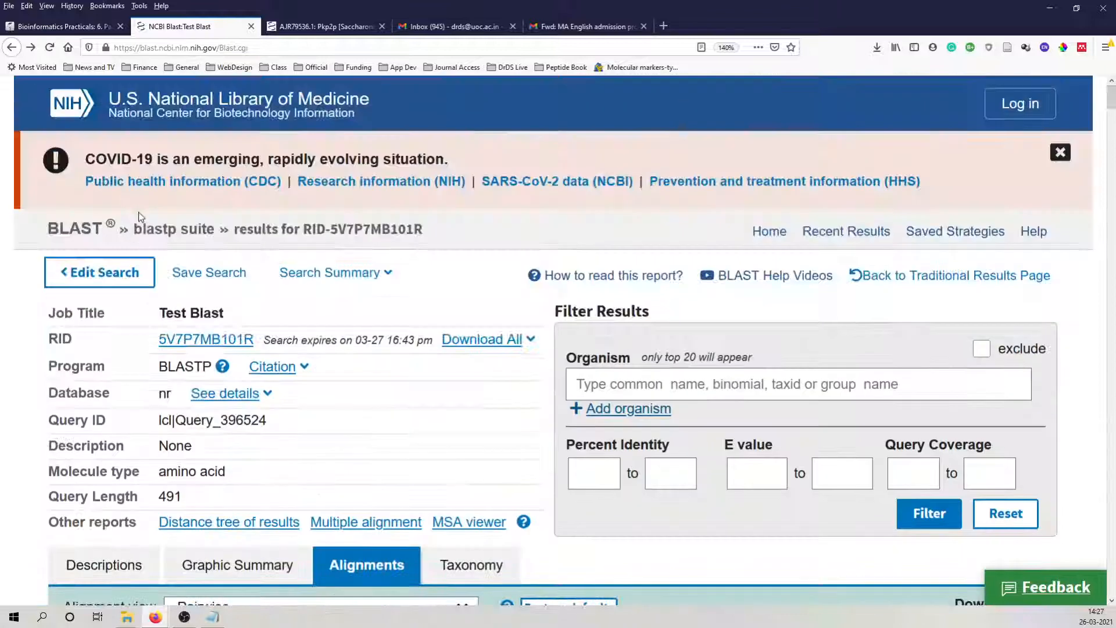
scroll(142, 222, "down", 5)
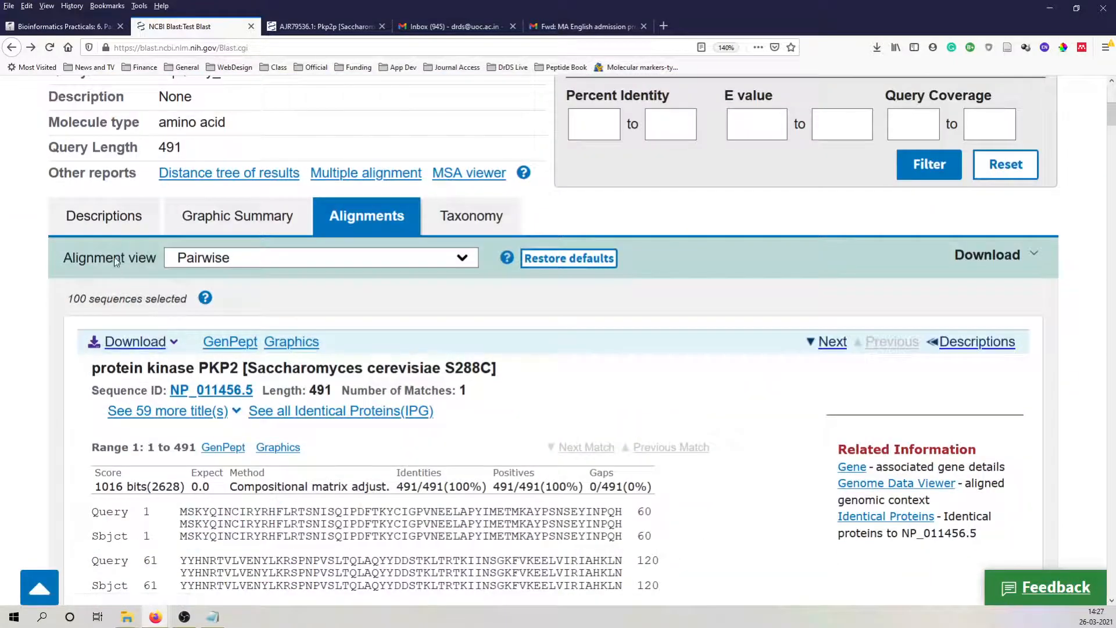
Look through the pairwise alignments from the first hit down to Pkp2 of Saccharomyces paradoxus and examine its mismatched positions
scroll(145, 412, "down", 20)
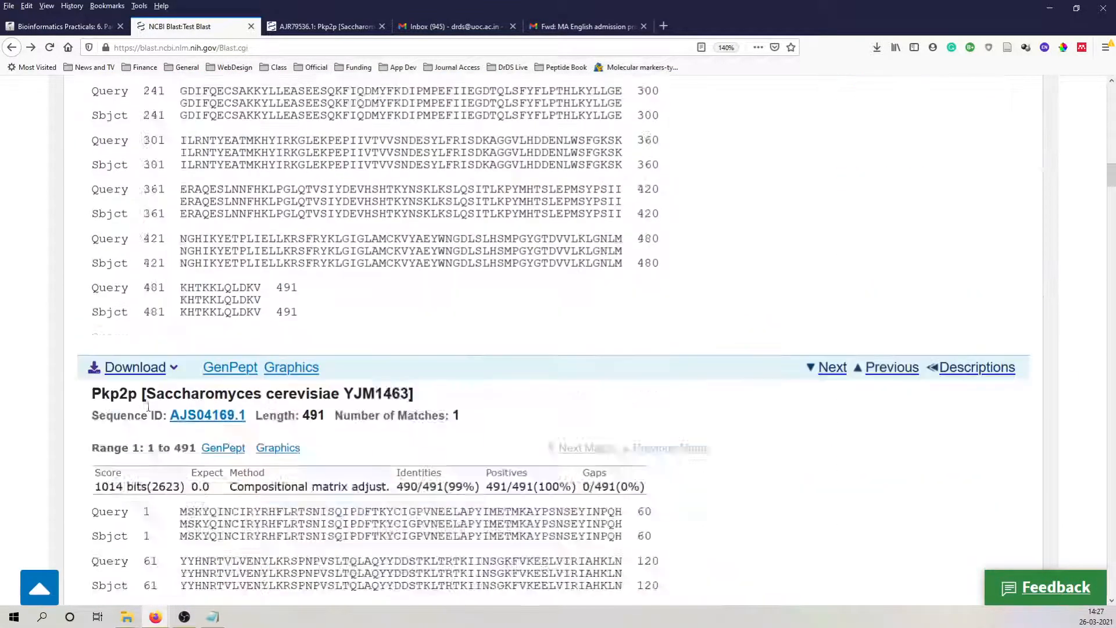
scroll(175, 430, "down", 20)
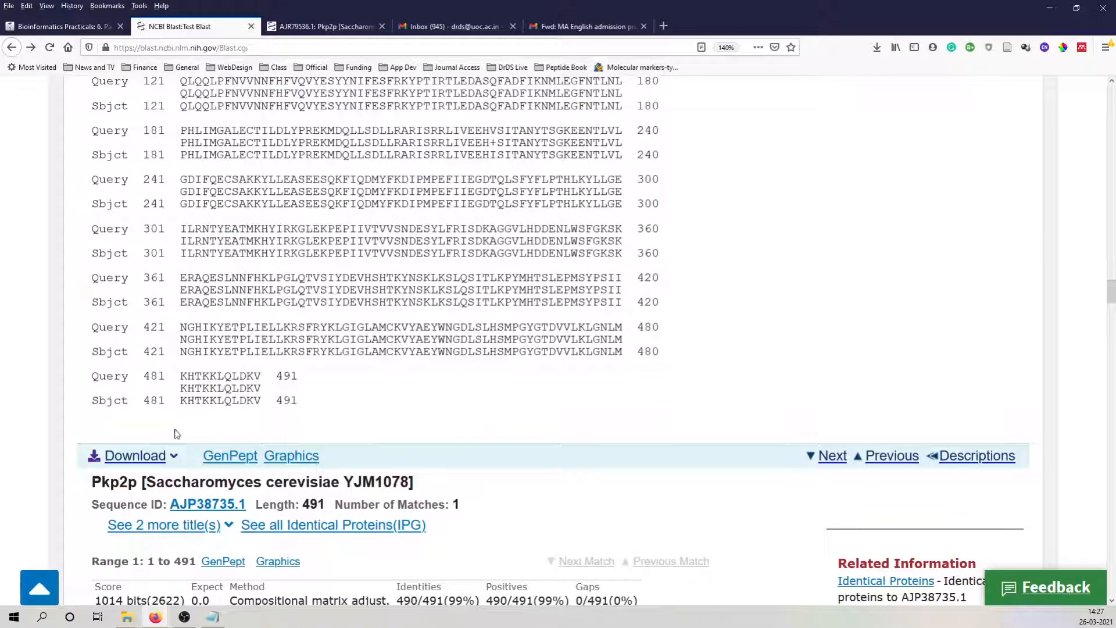
scroll(176, 433, "down", 20)
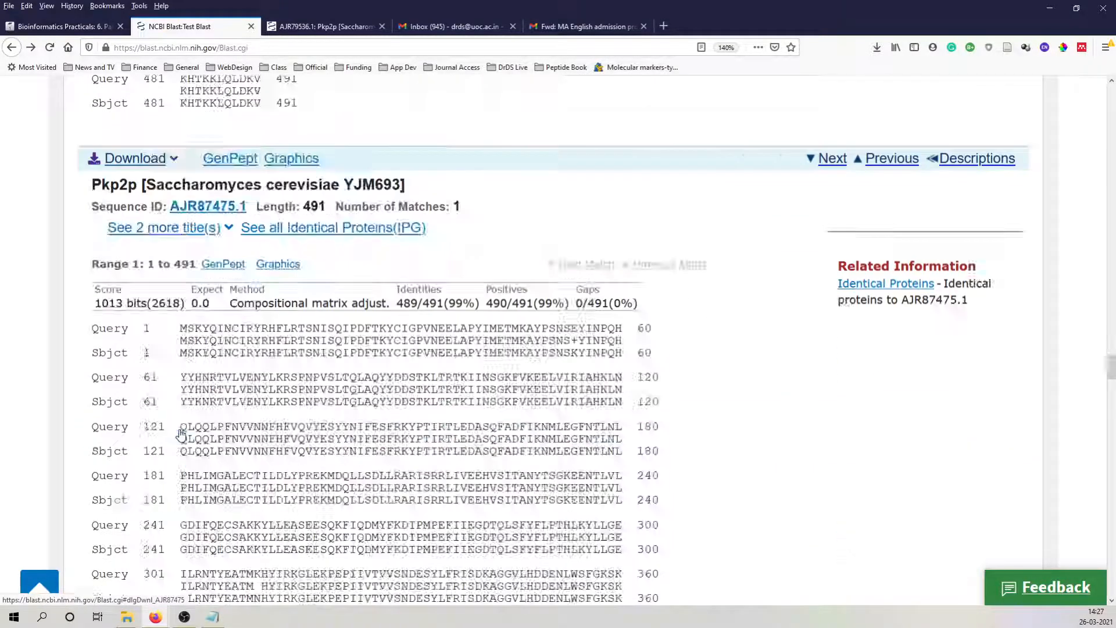
scroll(180, 435, "down", 20)
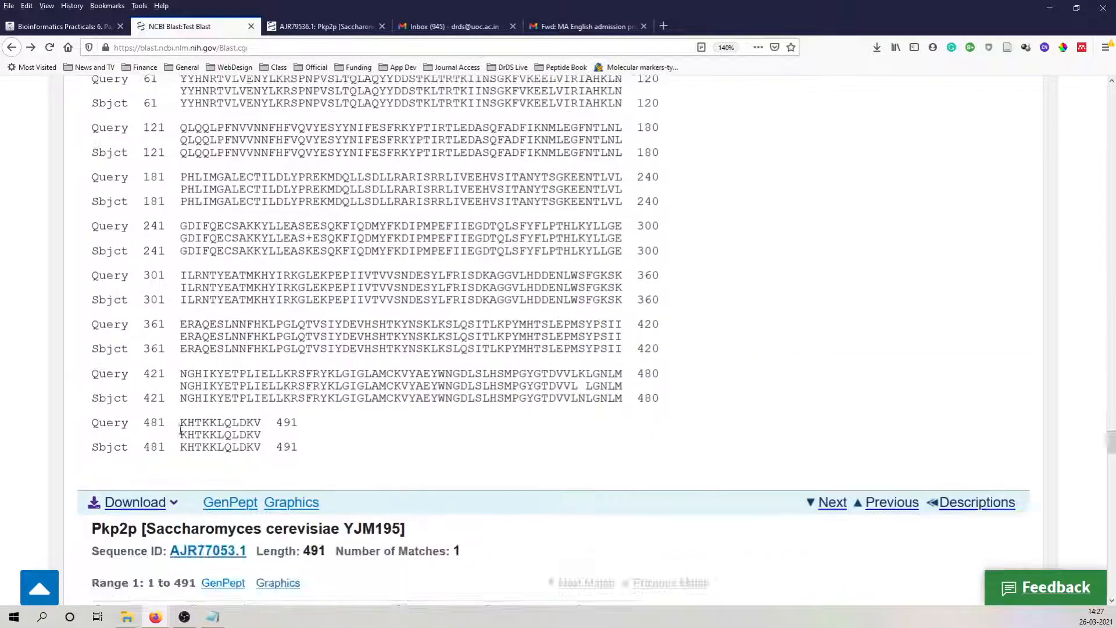
scroll(244, 429, "down", 20)
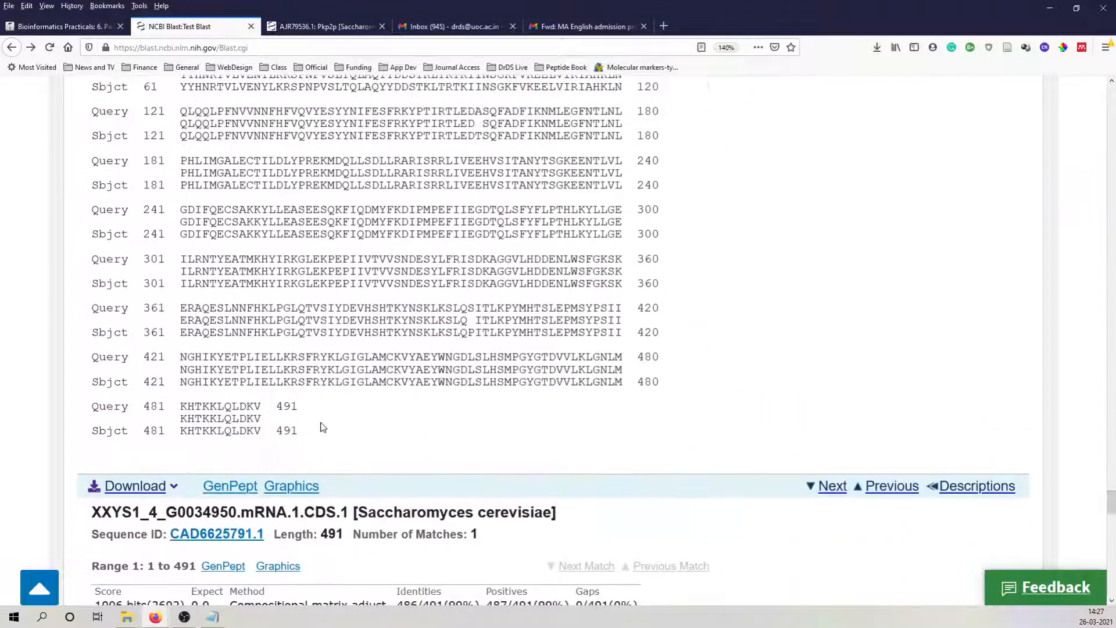
scroll(325, 424, "down", 20)
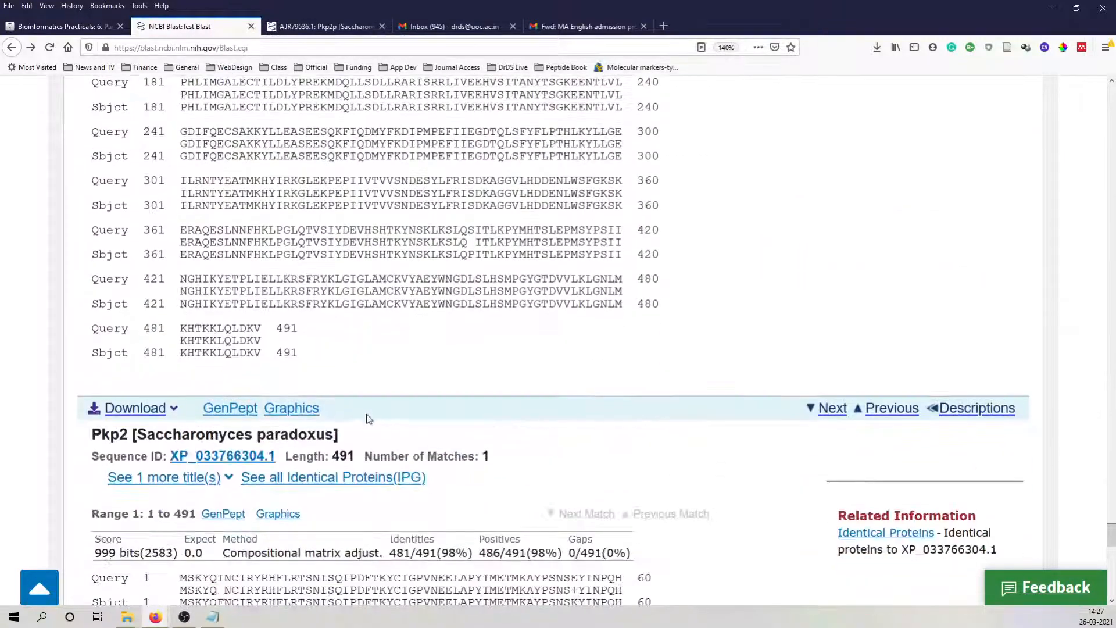
scroll(372, 386, "down", 8)
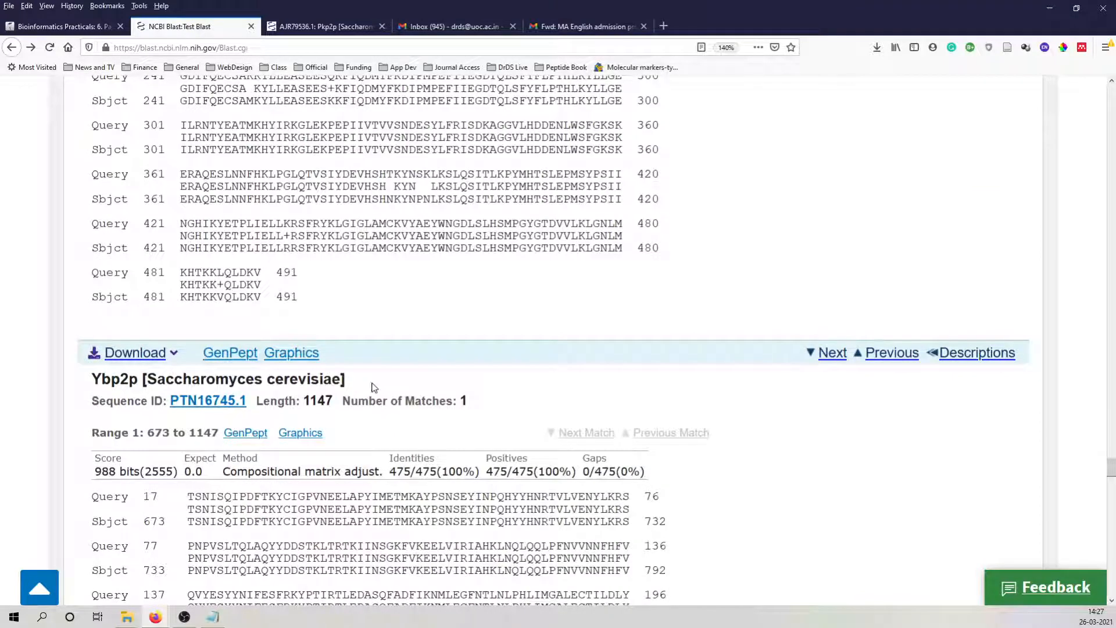
scroll(374, 387, "up", 5)
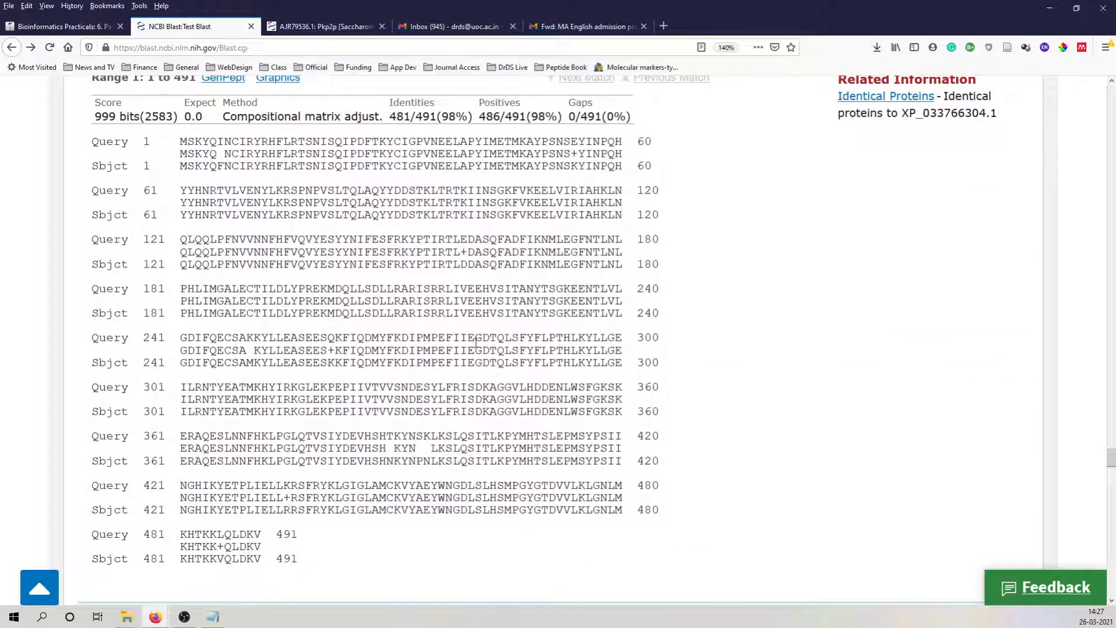
Look through the Ybp2p alignments that follow, checking their match range, identities and aligned rows
scroll(475, 343, "down", 10)
scroll(474, 343, "up", 1)
scroll(475, 343, "down", 9)
scroll(474, 343, "down", 15)
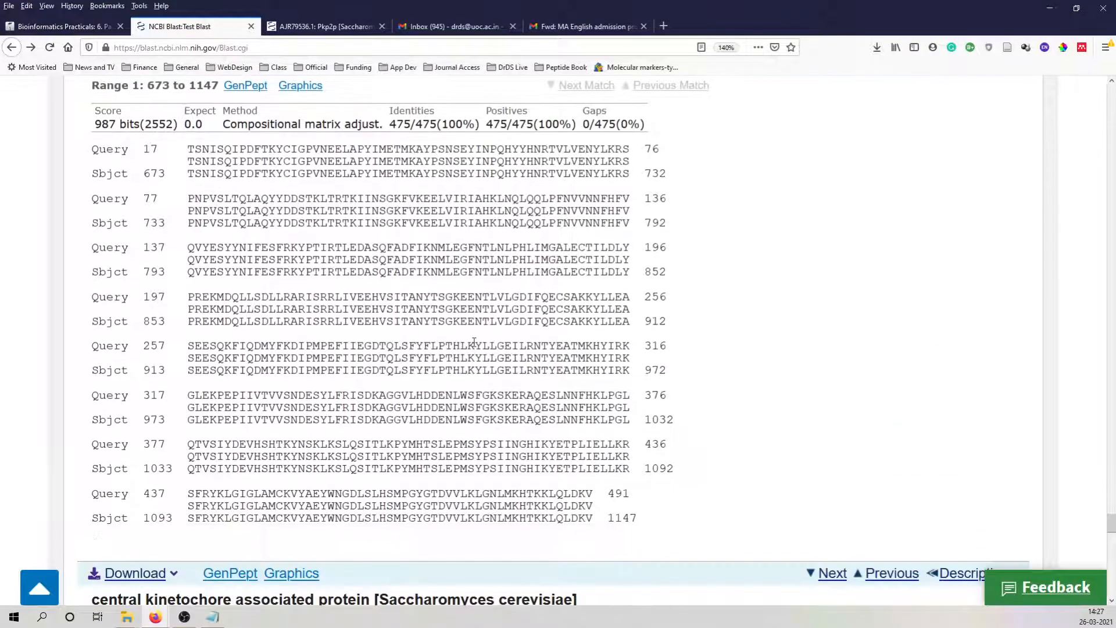
Examine the identities value of the YAP1-binding protein 2 hit GFP65133.1 and check its aligned rows for the differing residue
scroll(474, 346, "down", 10)
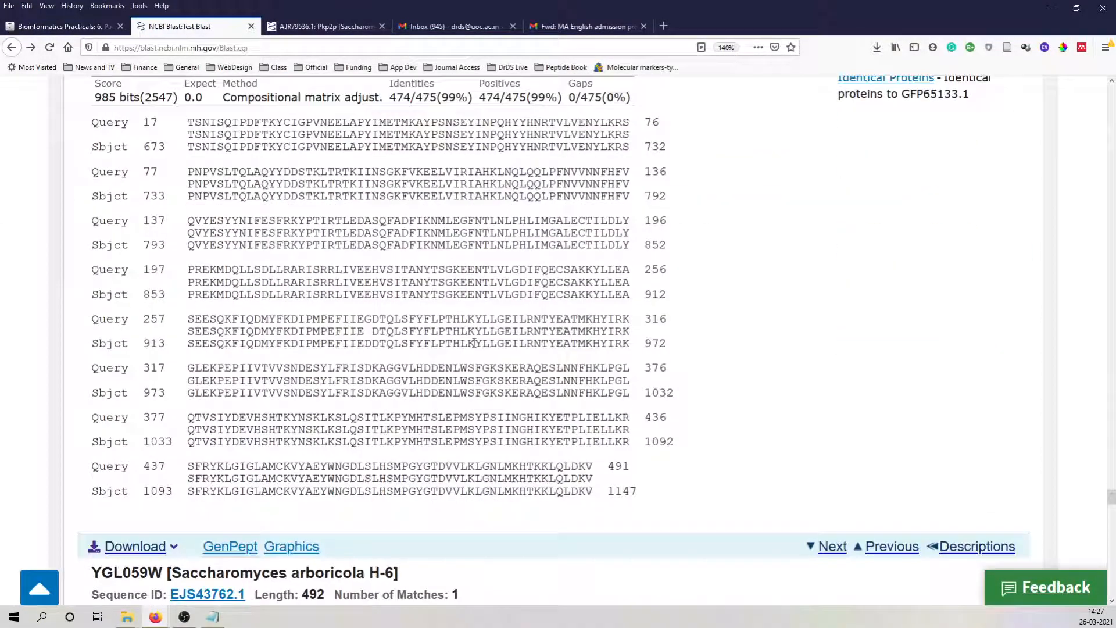
scroll(526, 362, "up", 2)
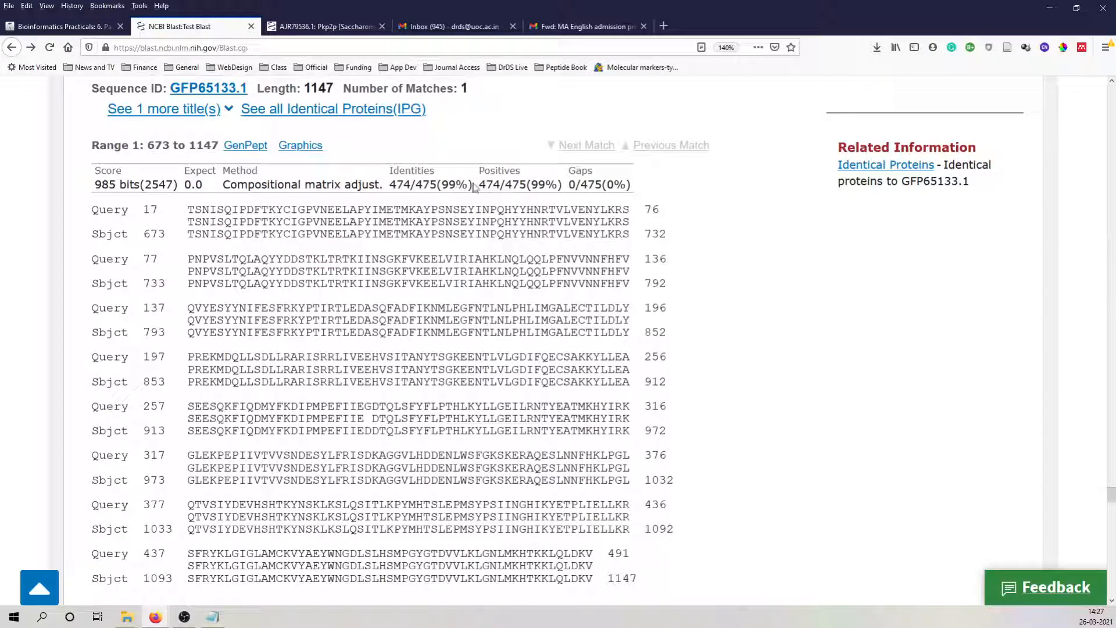
left_click_drag(391, 185, 431, 185)
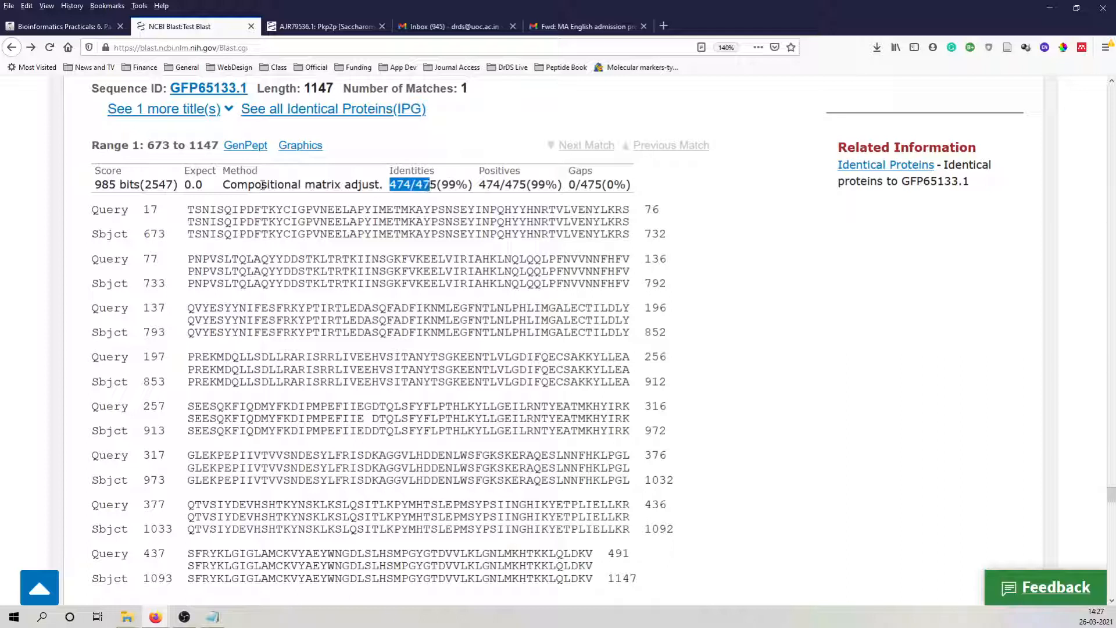
scroll(445, 366, "down", 2)
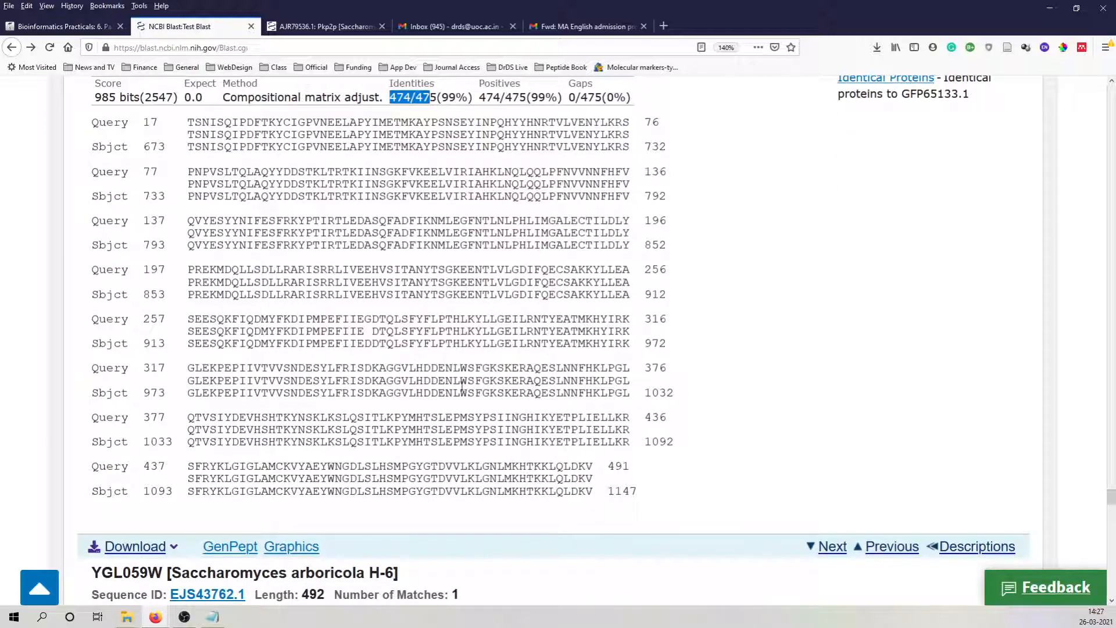
scroll(509, 311, "up", 2)
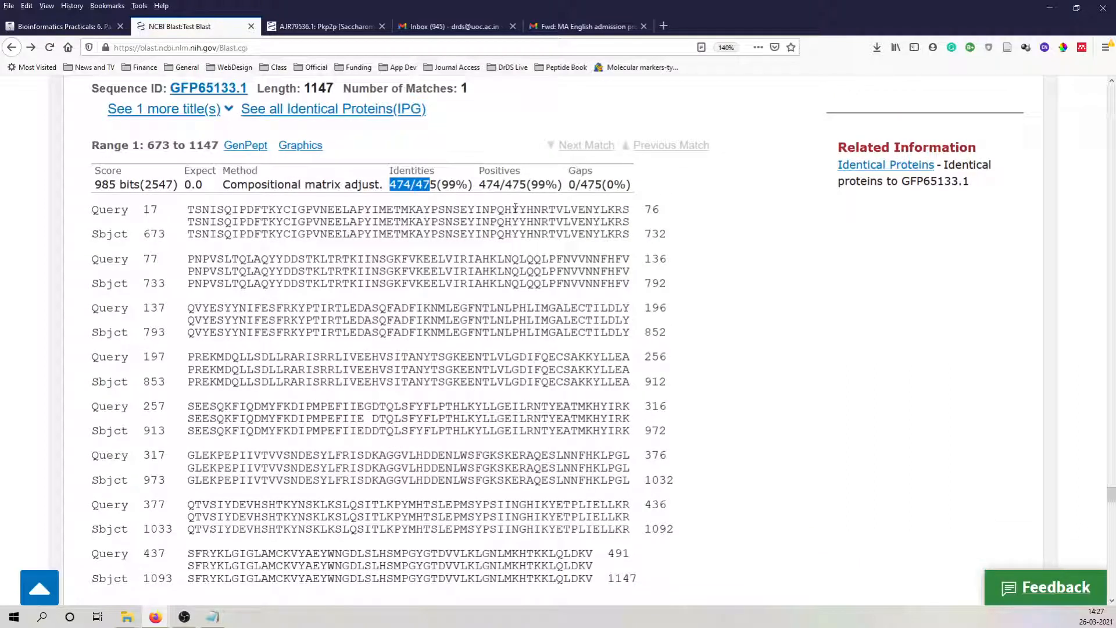
Compare the Saccharomyces arboricola H-6 and Saccharomyces eubayanus alignments, inspecting the mismatched stretch in the eubayanus block covering residues 361 to 420
scroll(475, 348, "down", 6)
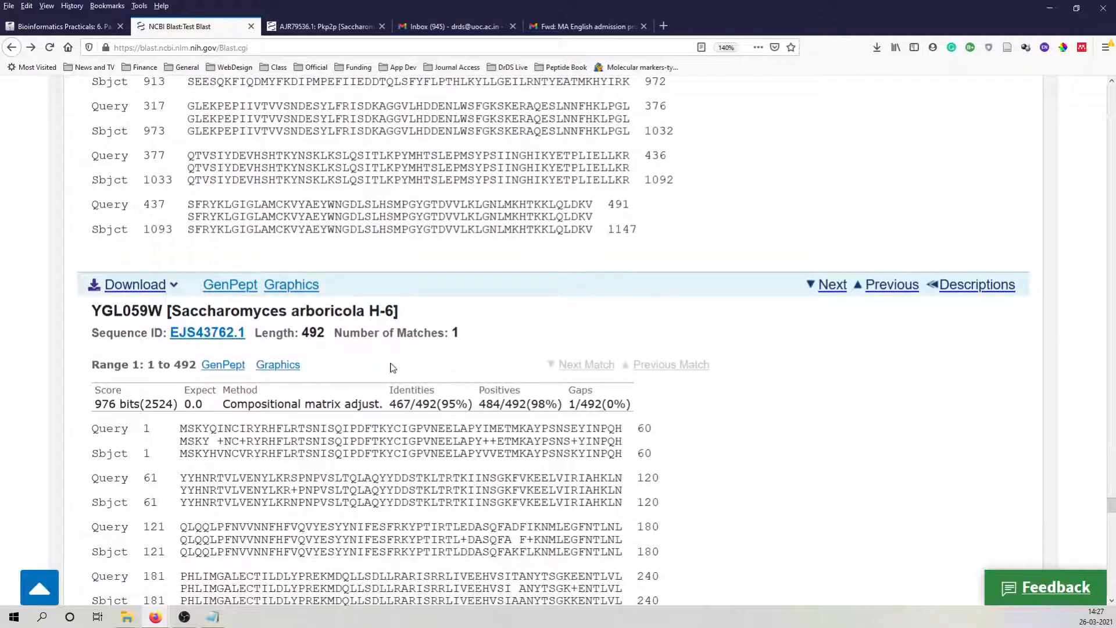
scroll(468, 343, "down", 4)
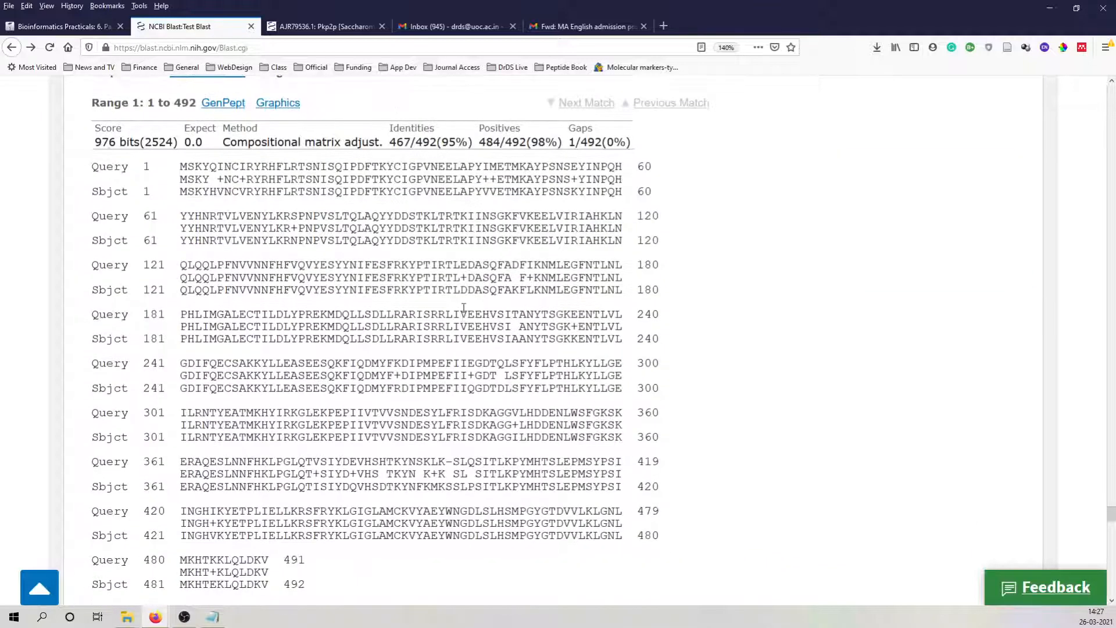
scroll(515, 291, "down", 11)
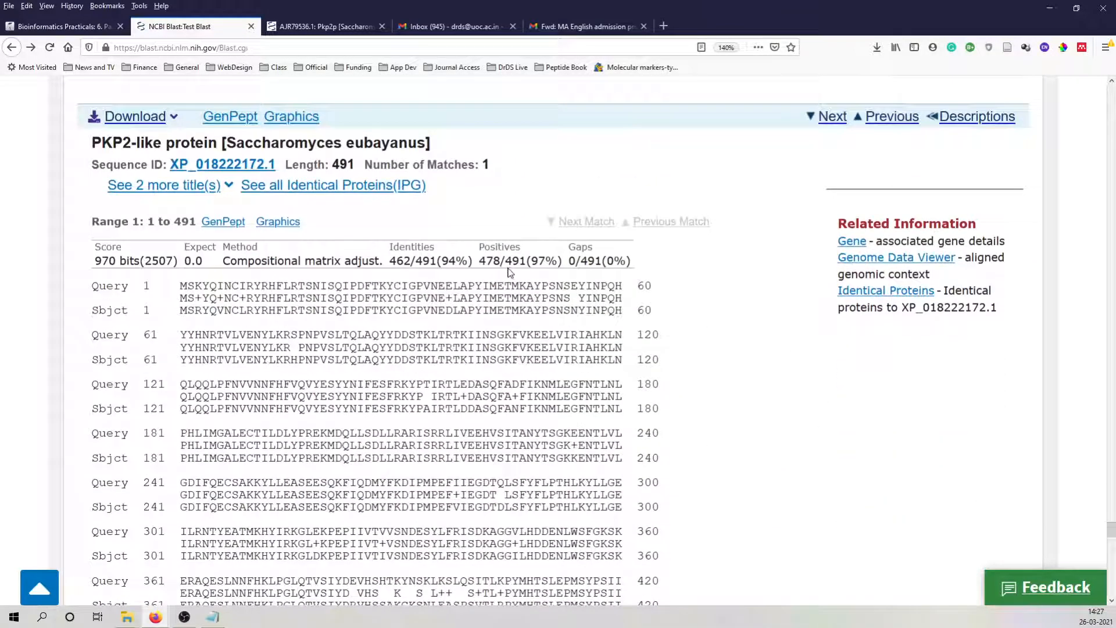
scroll(506, 269, "down", 2)
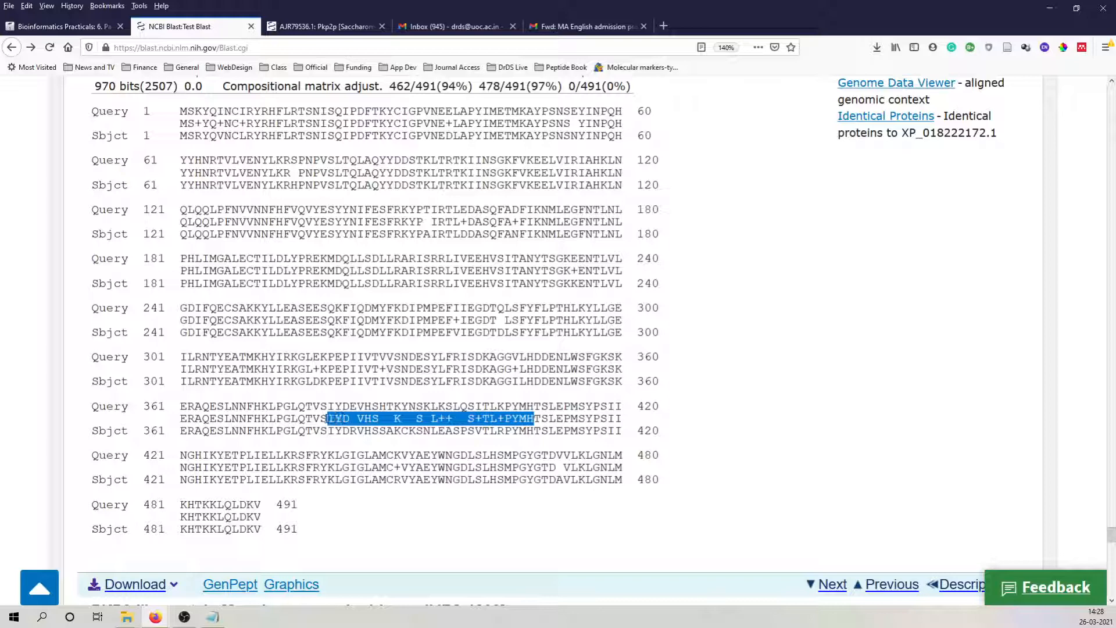
left_click(757, 403)
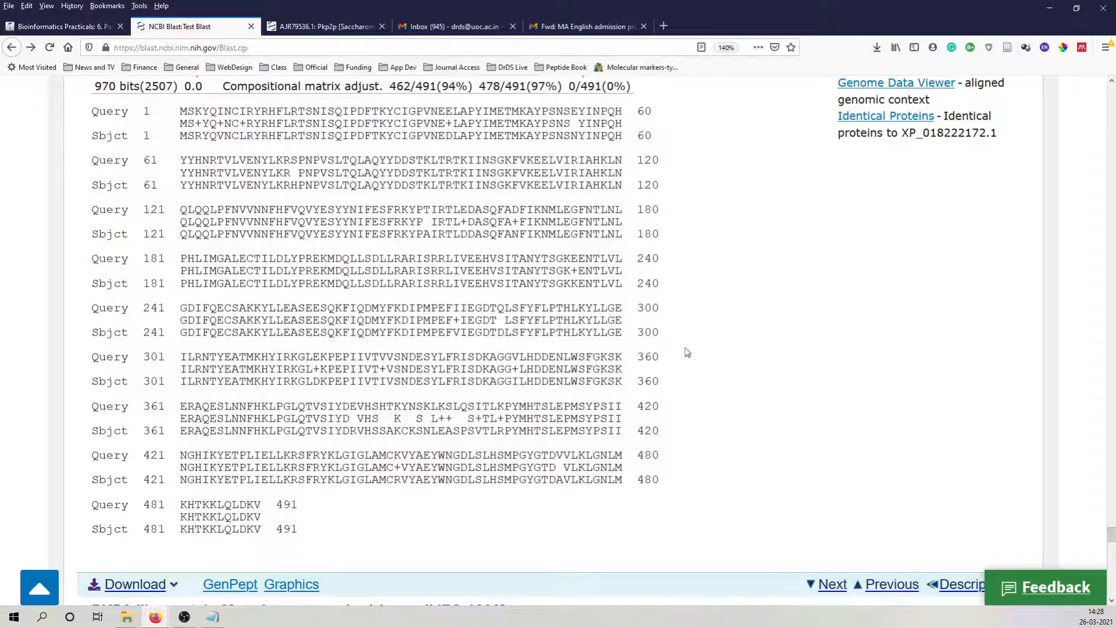
Return to the first alignment, protein kinase PKP2 of S288C, and go back from the results to the request status page
scroll(257, 354, "up", 20)
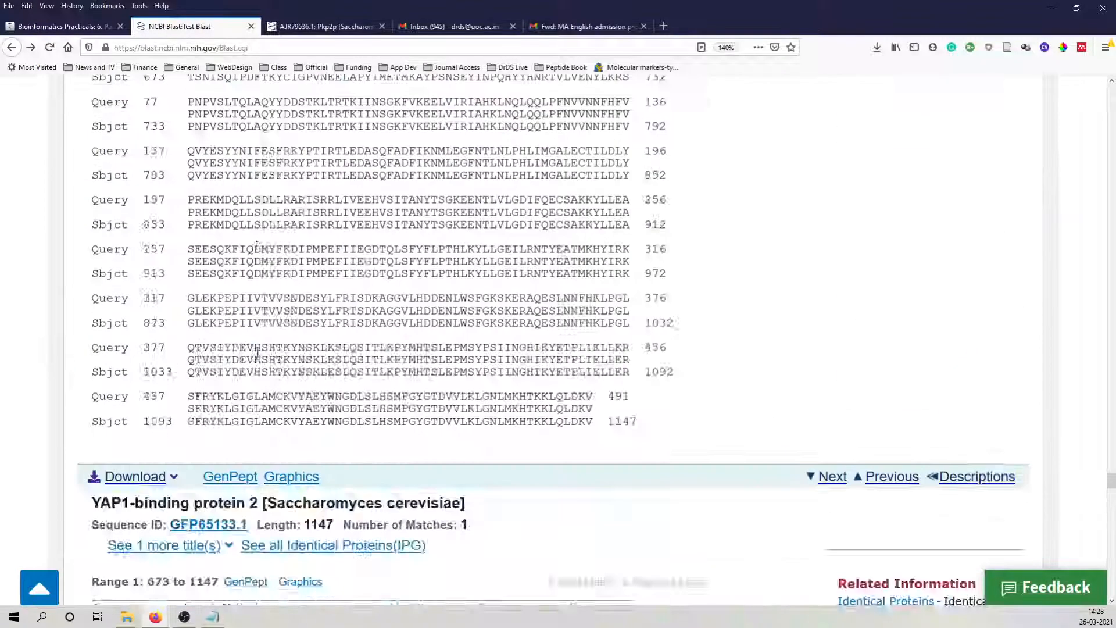
scroll(258, 353, "up", 9)
scroll(260, 357, "up", 20)
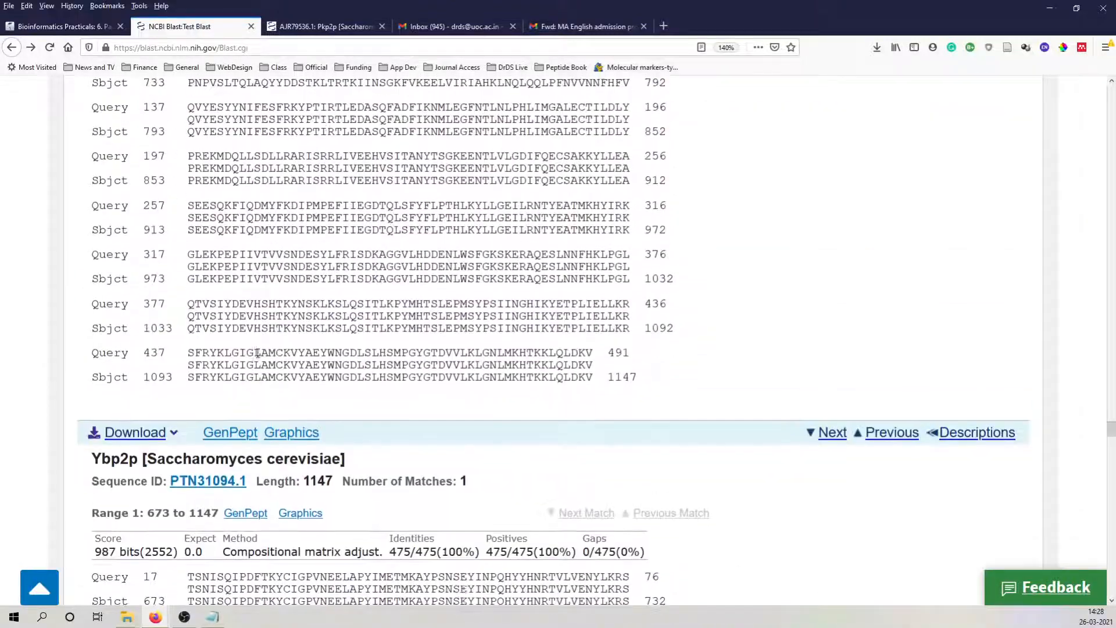
scroll(257, 348, "up", 20)
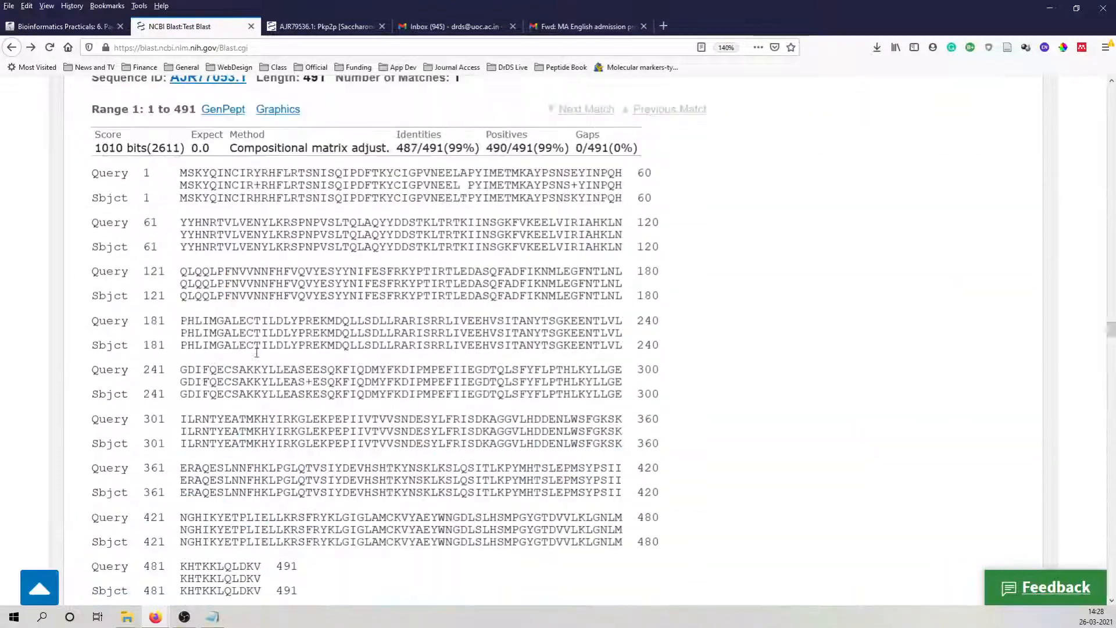
scroll(255, 352, "up", 20)
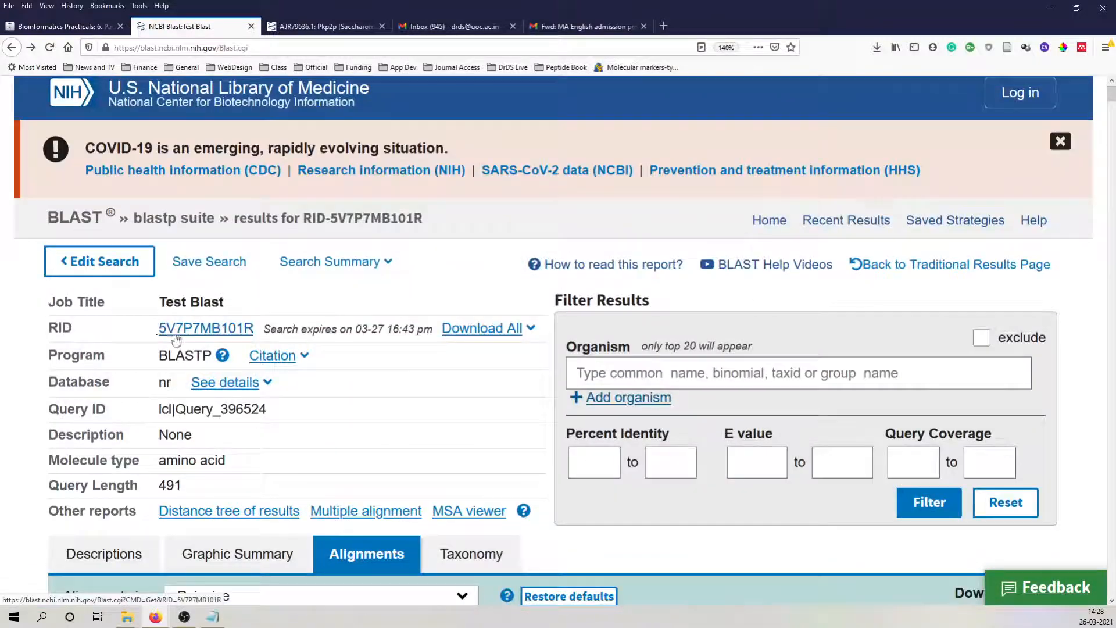
scroll(267, 355, "down", 8)
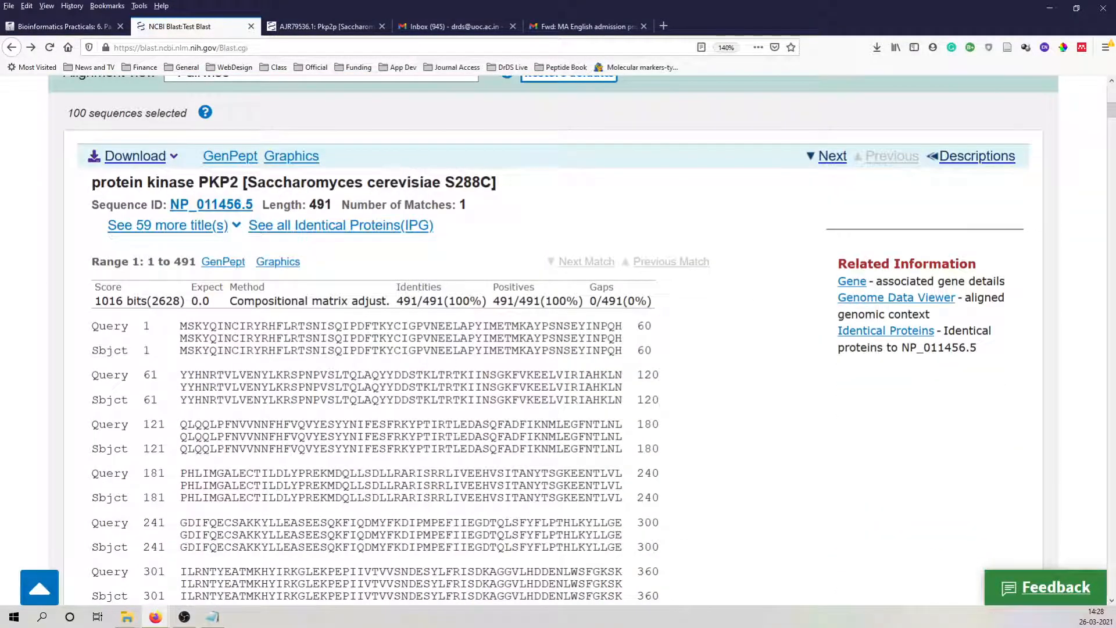
left_click(11, 48)
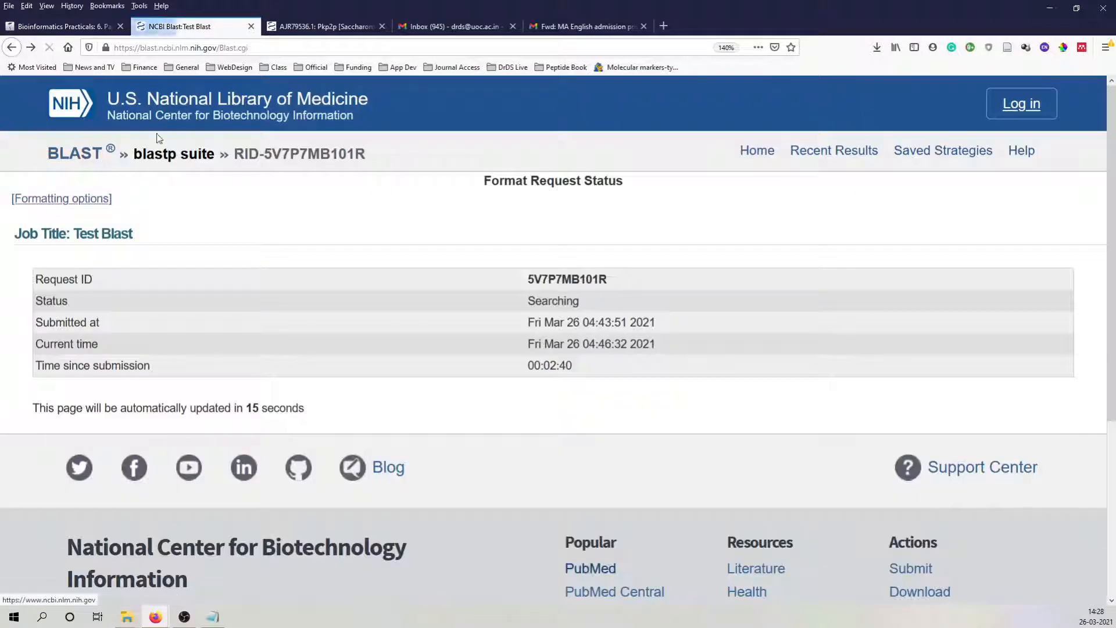